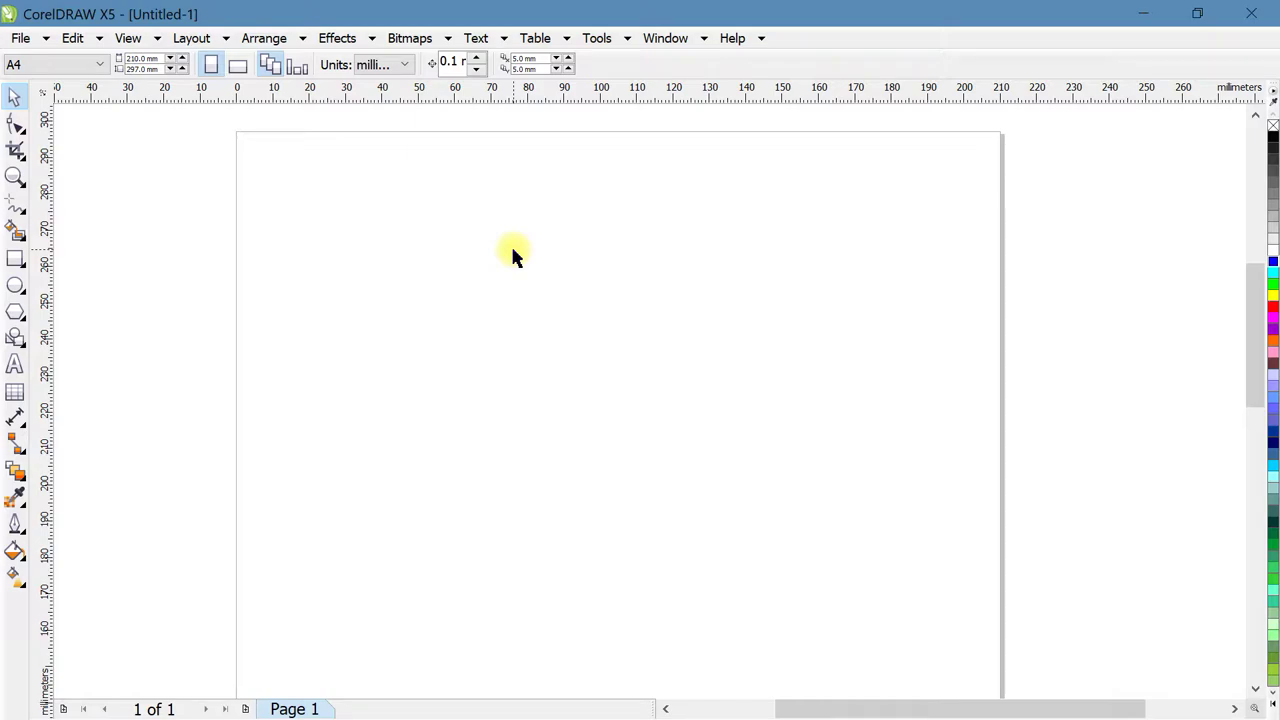
# Step: Add the artistic text "Crew" in Arial on the upper page and enlarge it to about 154 mm wide
pyautogui.click(14, 365)
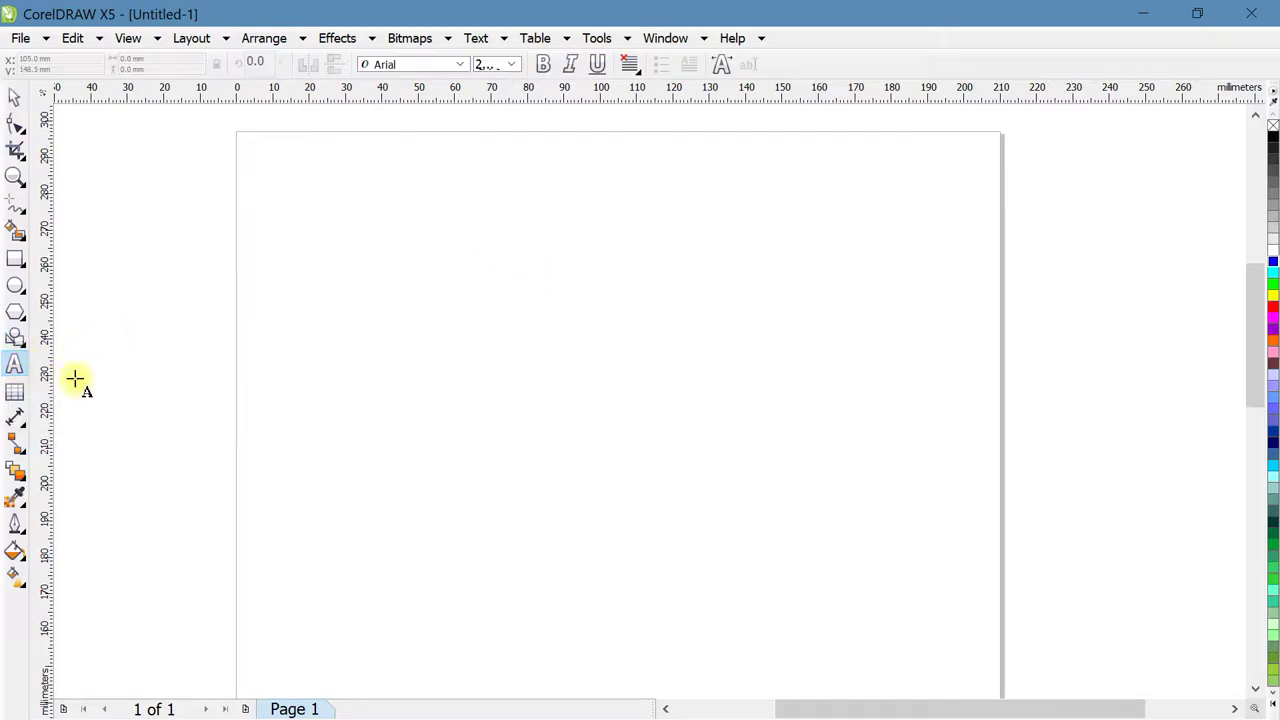
pyautogui.click(375, 332)
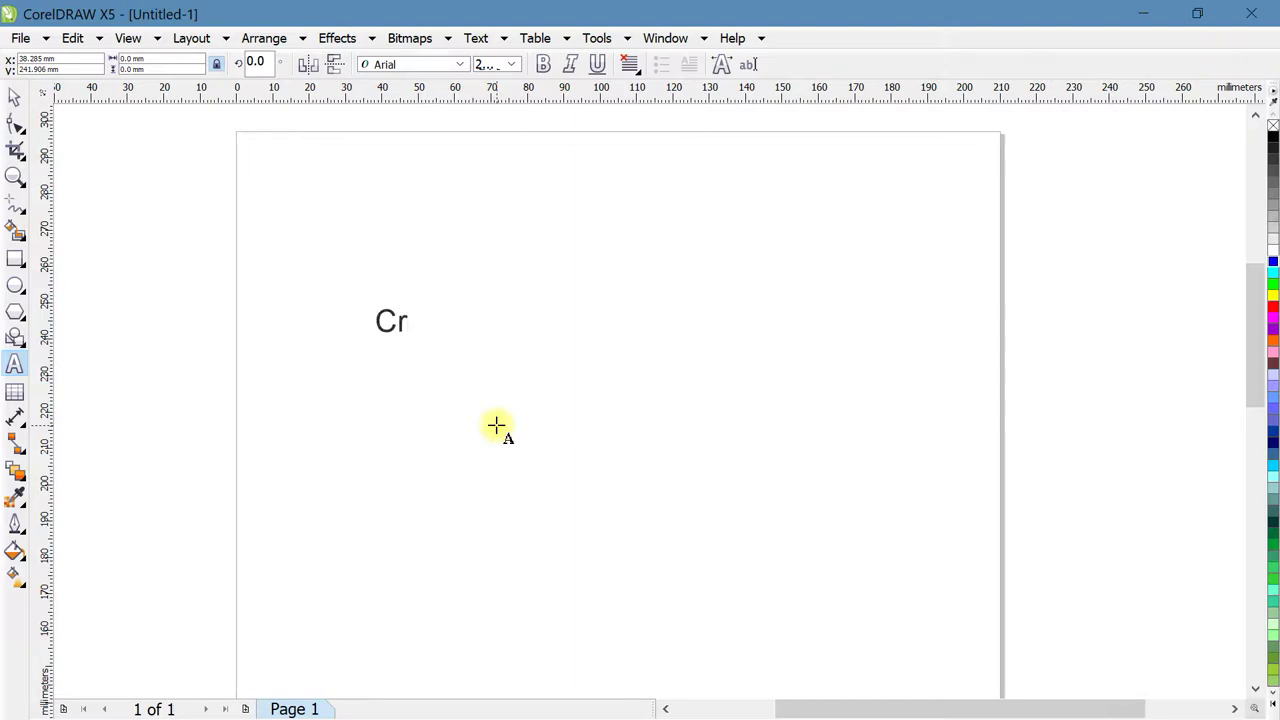
pyautogui.click(14, 96)
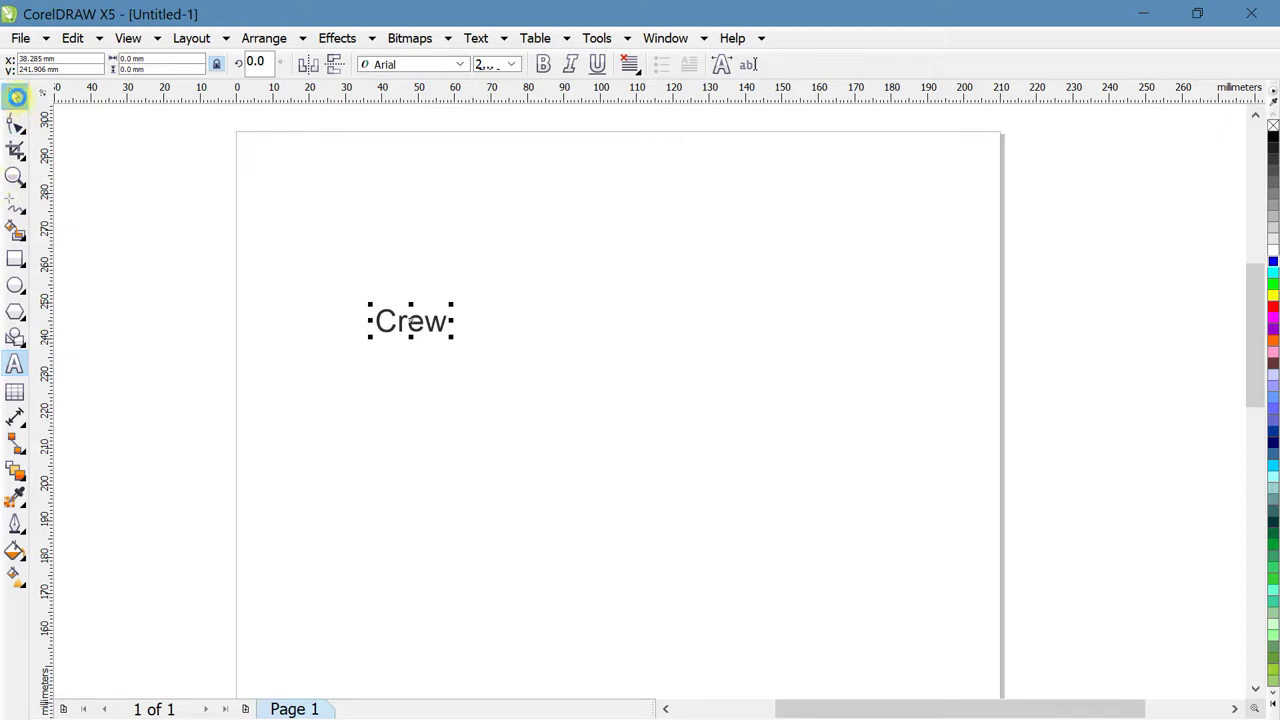
pyautogui.moveTo(452, 335); pyautogui.dragTo(826, 423)
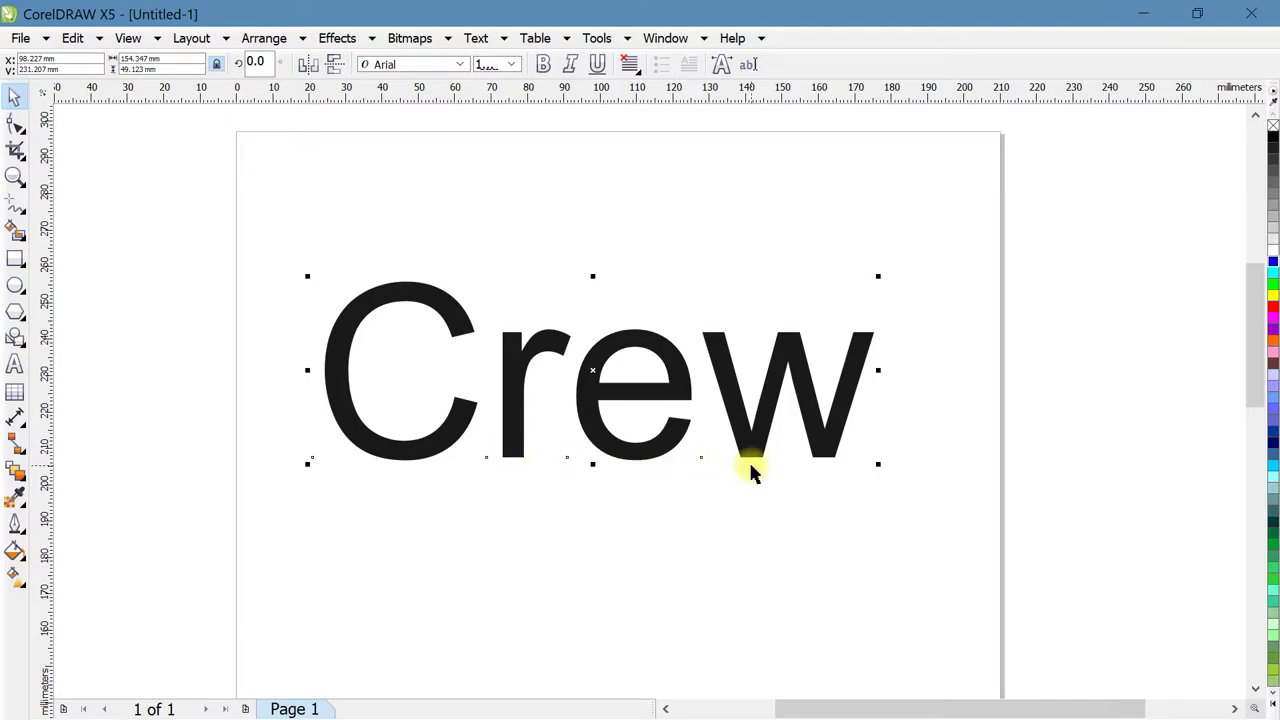
pyautogui.moveTo(757, 437); pyautogui.dragTo(772, 440)
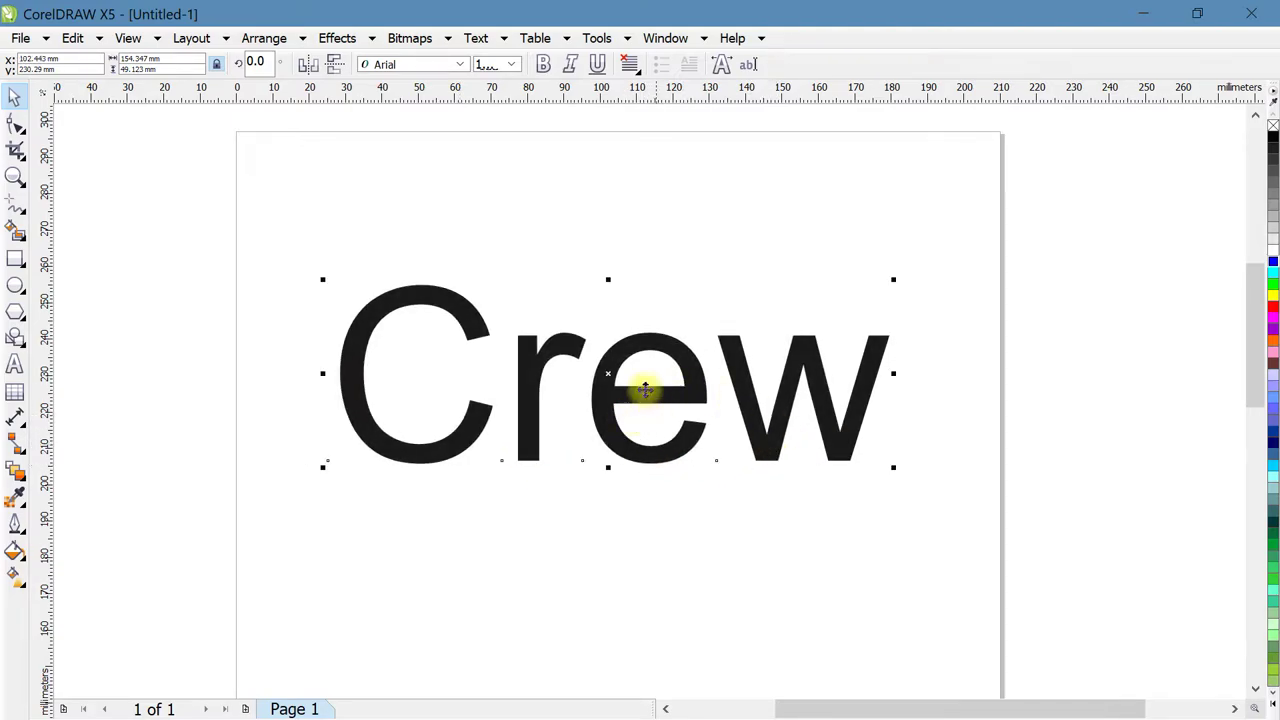
# Step: Place a copy of the Crew text below the original and make the upper one bold
pyautogui.click(543, 65)
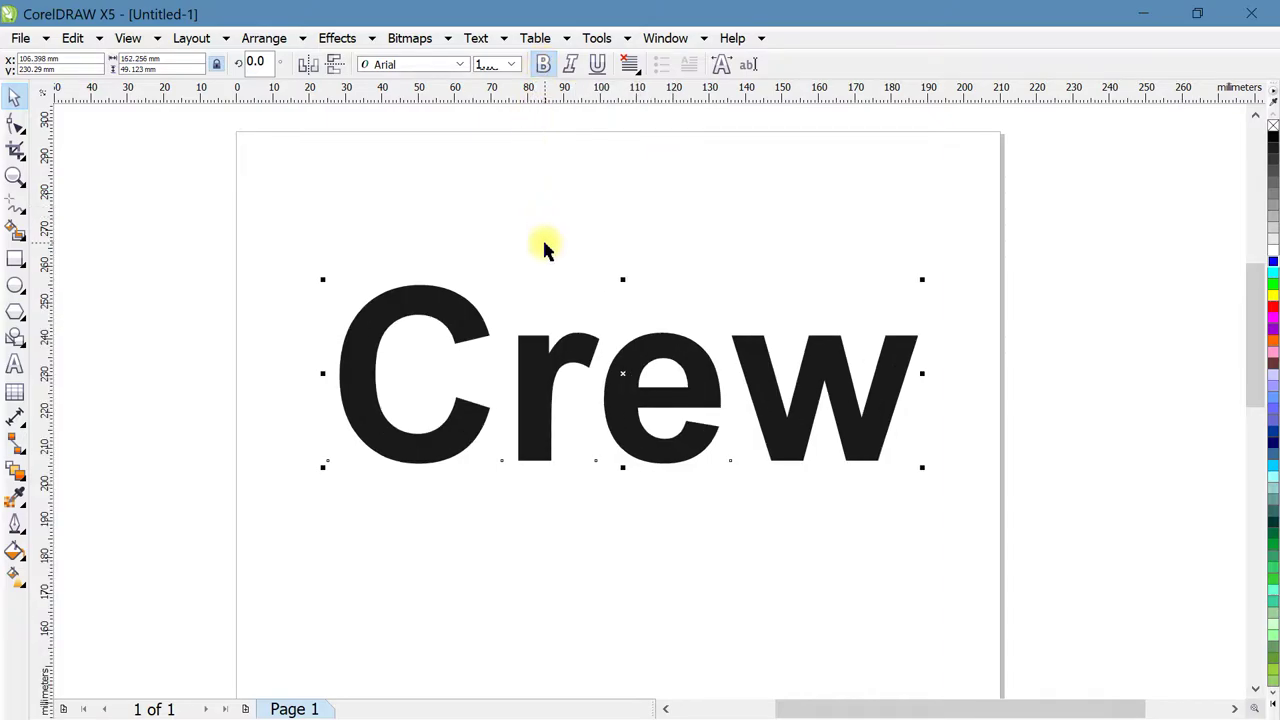
pyautogui.hotkey('ctrl', 'z')
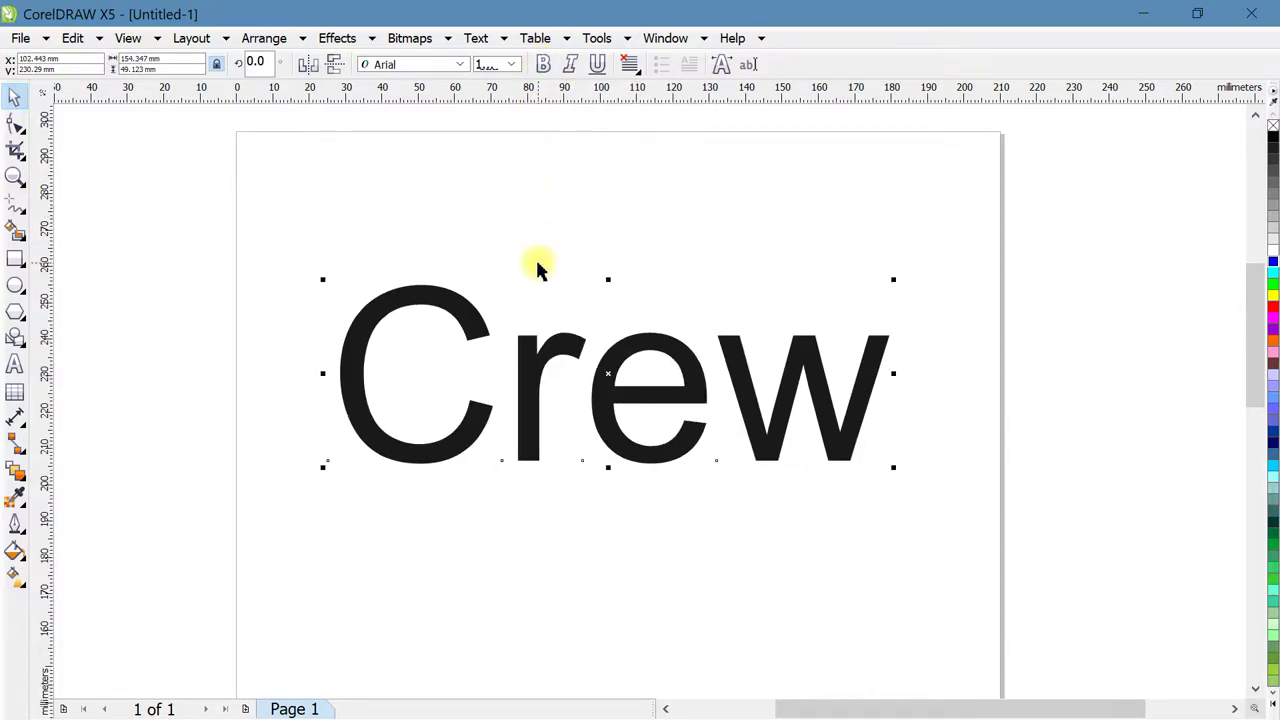
pyautogui.moveTo(457, 294); pyautogui.dragTo(467, 465)
pyautogui.moveTo(490, 237); pyautogui.dragTo(468, 238)
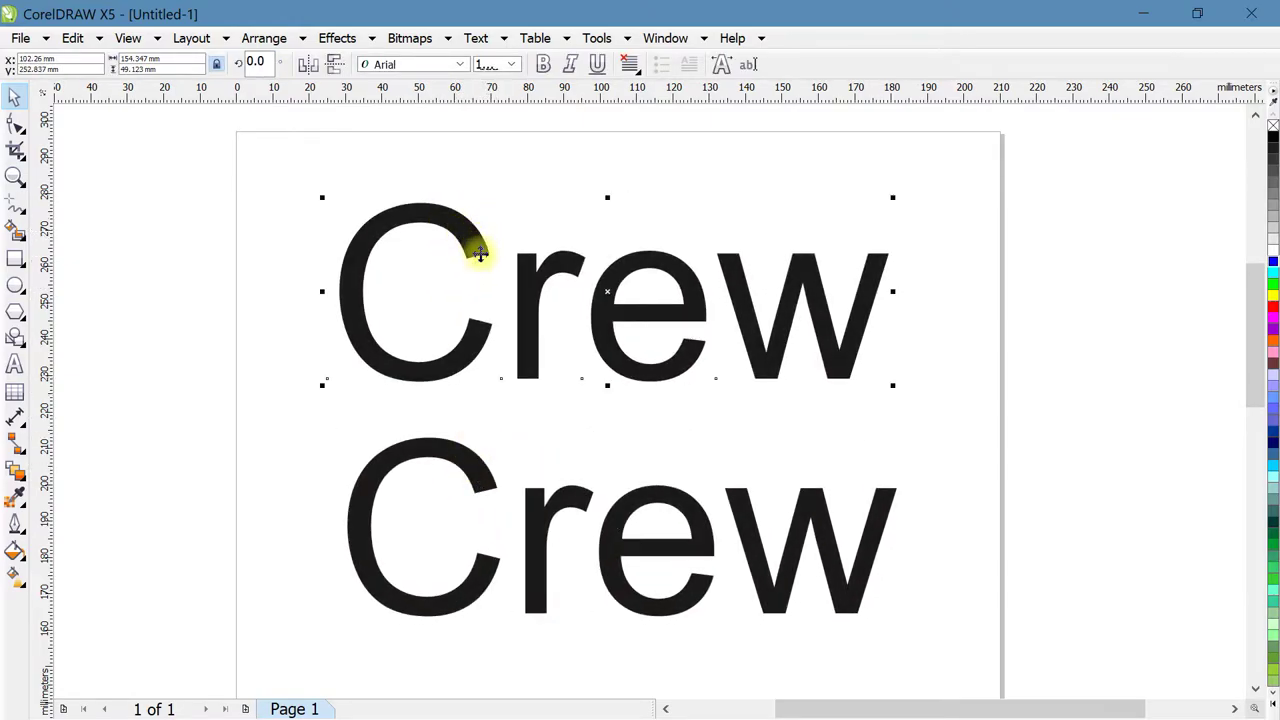
pyautogui.click(543, 65)
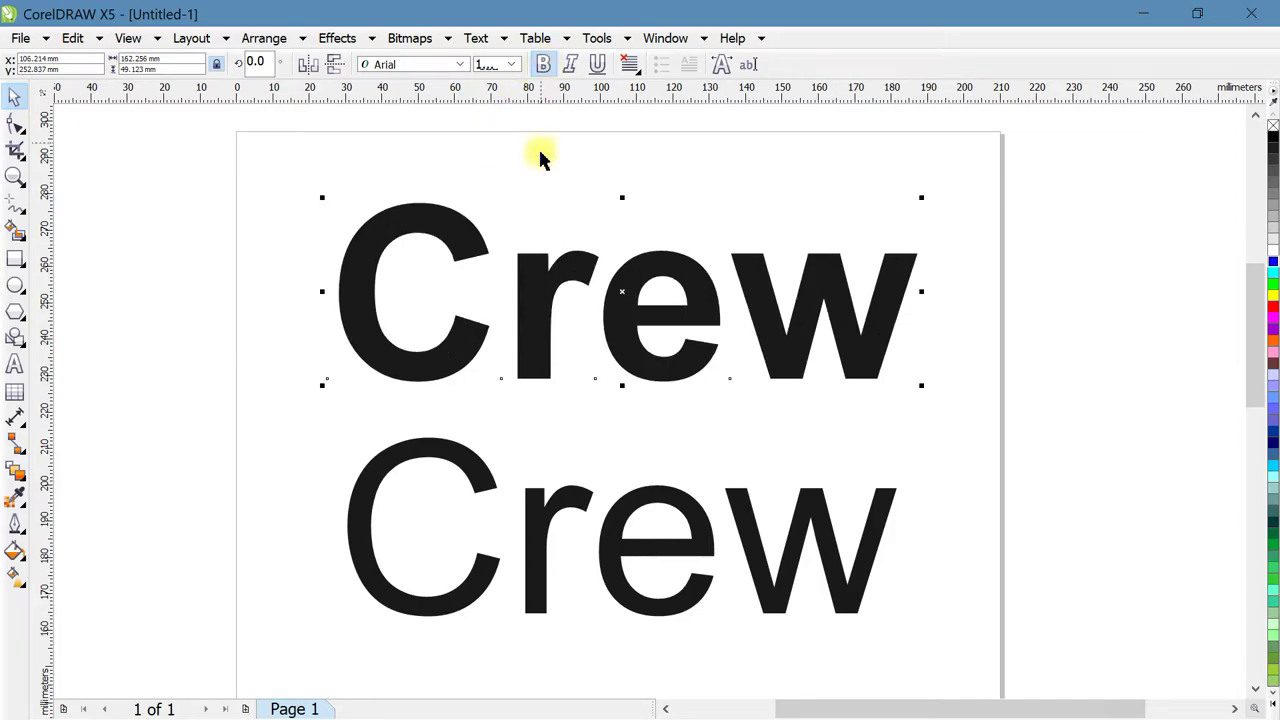
# Step: Fill the upper bold Crew text with red and the lower regular one with blue
pyautogui.click(1273, 306)
pyautogui.click(818, 510)
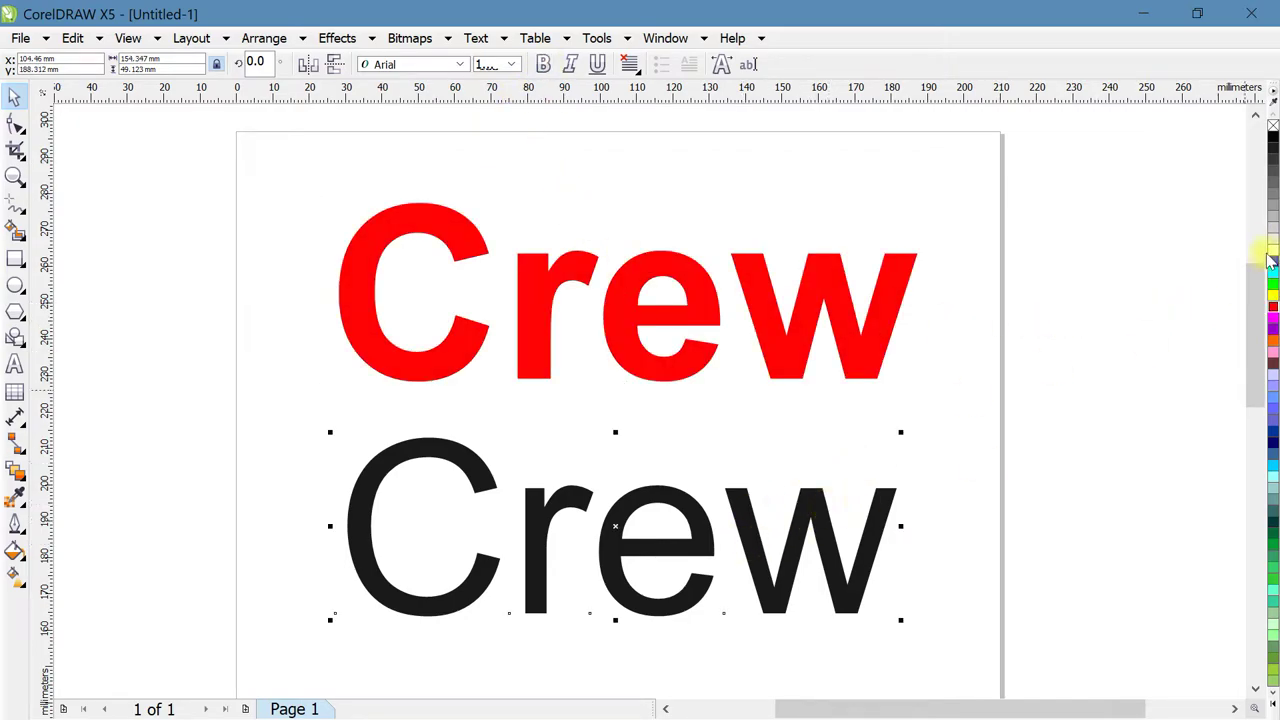
pyautogui.click(1273, 262)
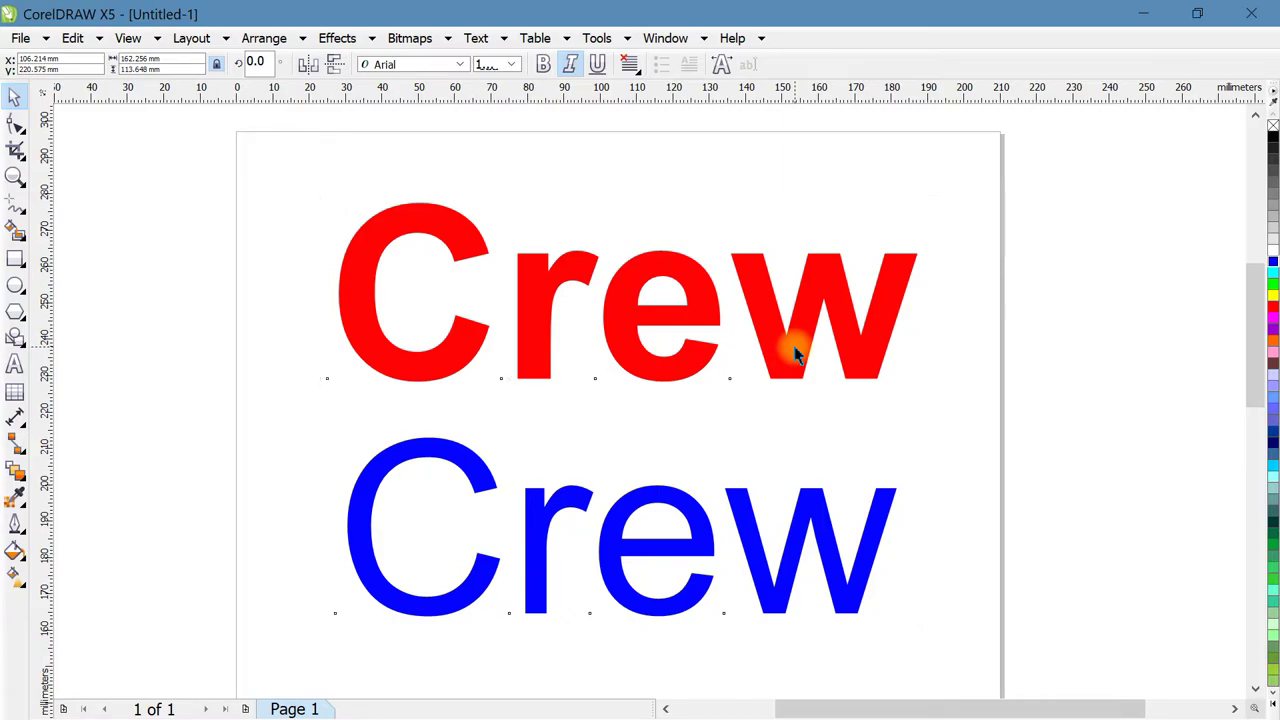
# Step: Center the blue regular Crew text over the red bold one and compare their letter shapes up close
pyautogui.press('e')
pyautogui.click(665, 398)
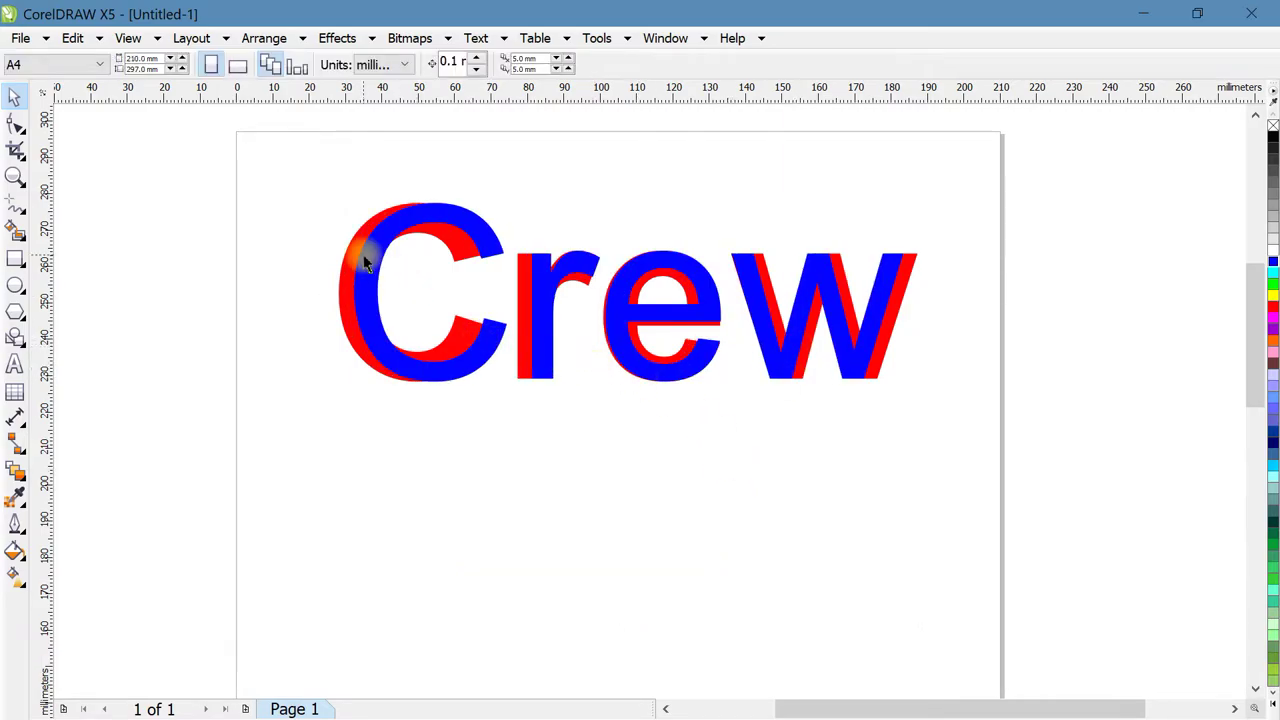
pyautogui.scroll(2, 363, 254)
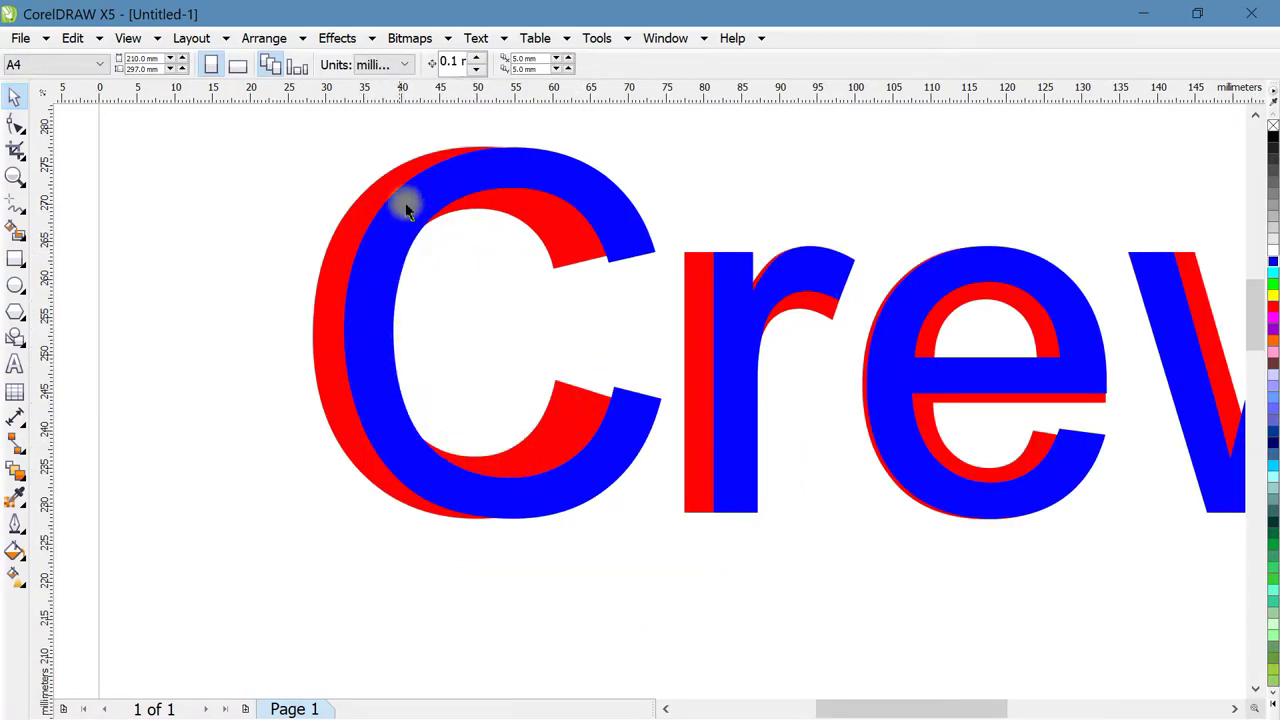
pyautogui.scroll(-2, 383, 312)
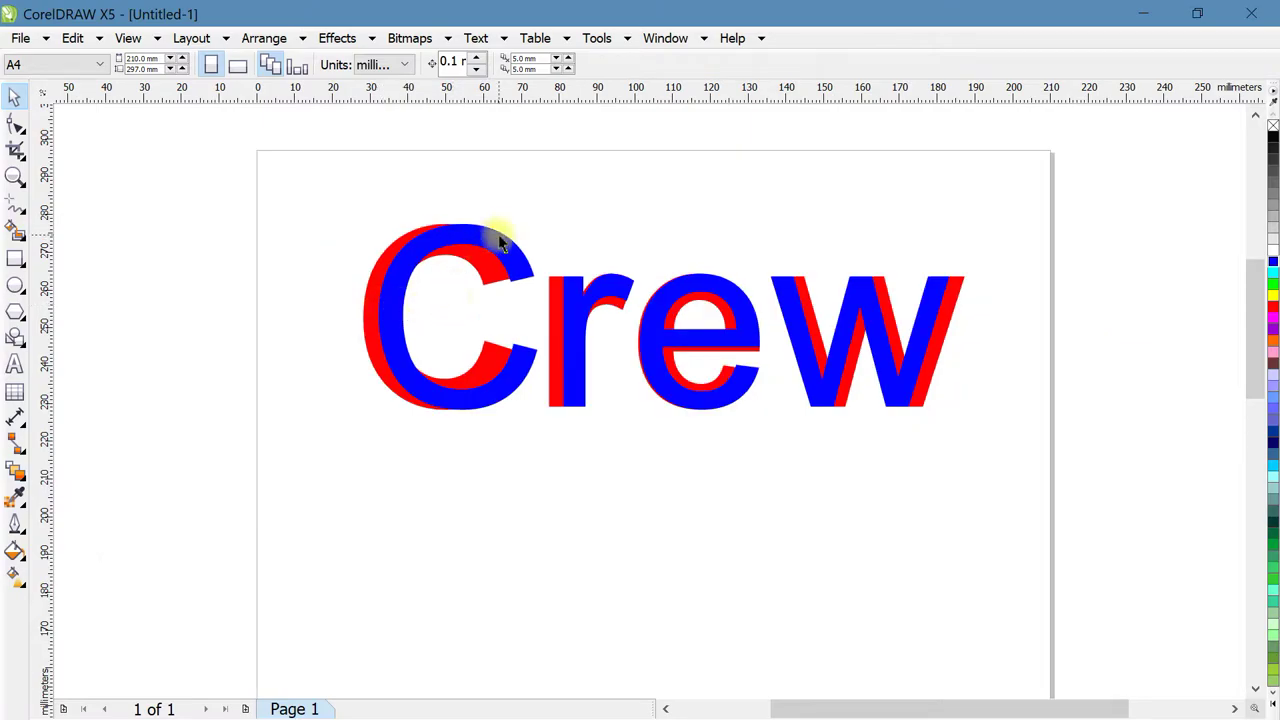
# Step: Separate the two words, moving the red Crew off the page to its right and the blue Crew onto the upper page
pyautogui.moveTo(500, 245); pyautogui.dragTo(457, 457)
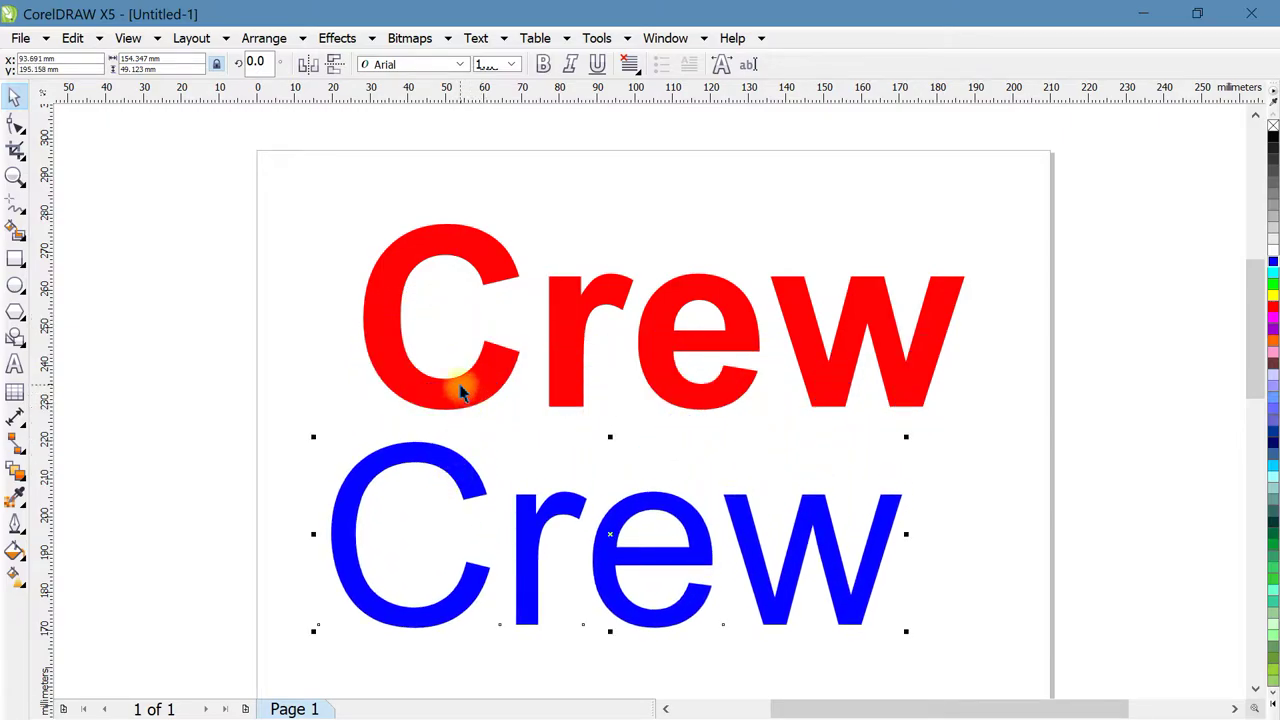
pyautogui.moveTo(457, 380); pyautogui.dragTo(461, 328)
pyautogui.moveTo(429, 274); pyautogui.dragTo(1131, 229)
pyautogui.moveTo(672, 518); pyautogui.dragTo(700, 336)
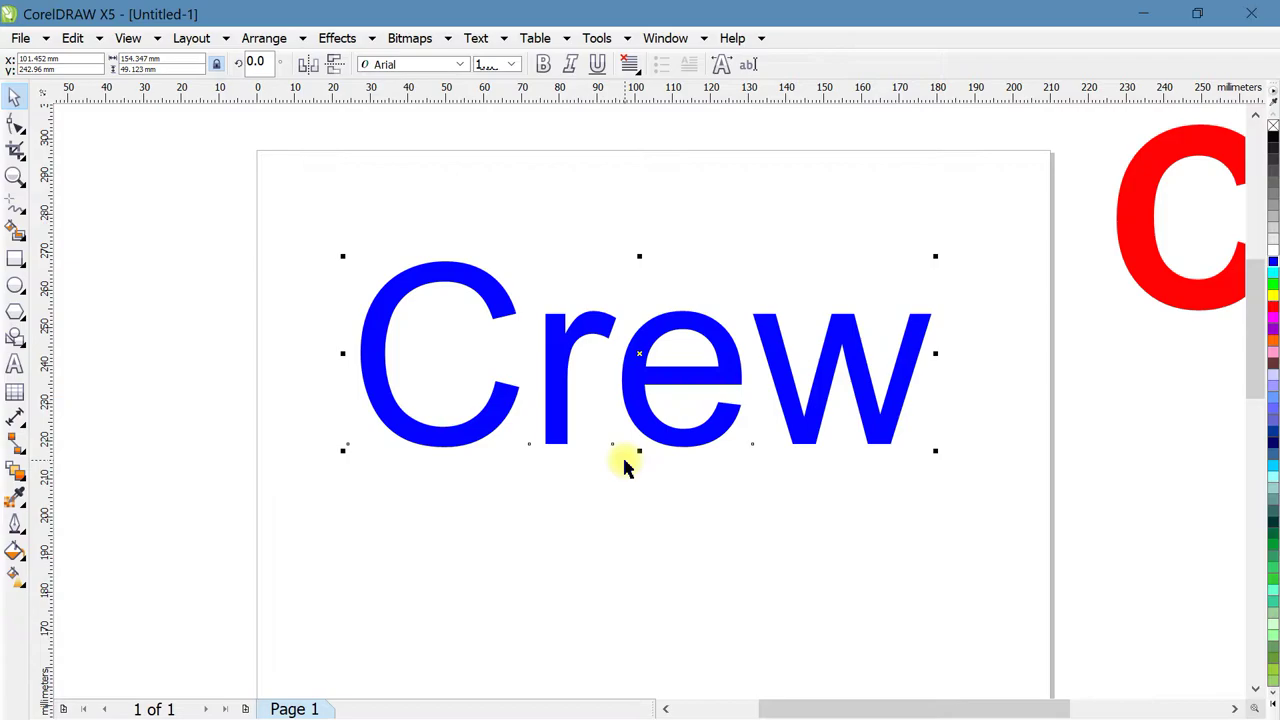
# Step: Fill the blue Crew text with pink and adjust its position slightly on the upper page
pyautogui.scroll(2, 559, 352)
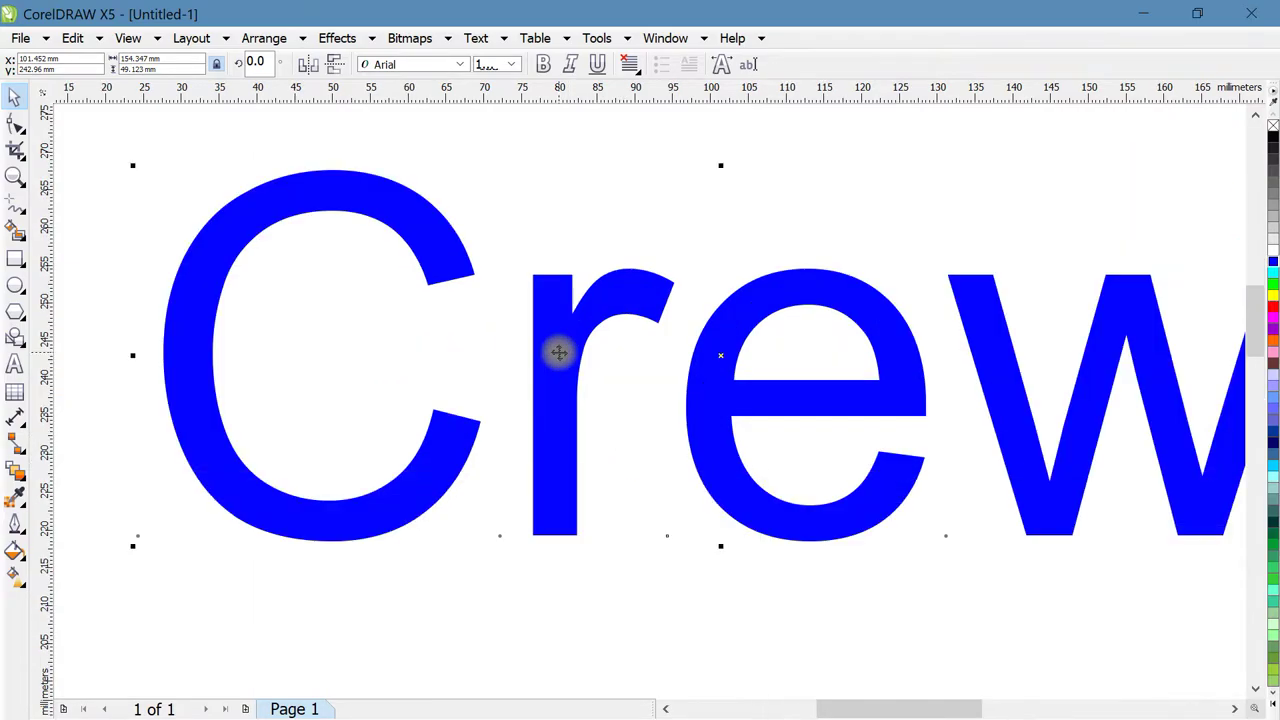
pyautogui.scroll(-2, 531, 354)
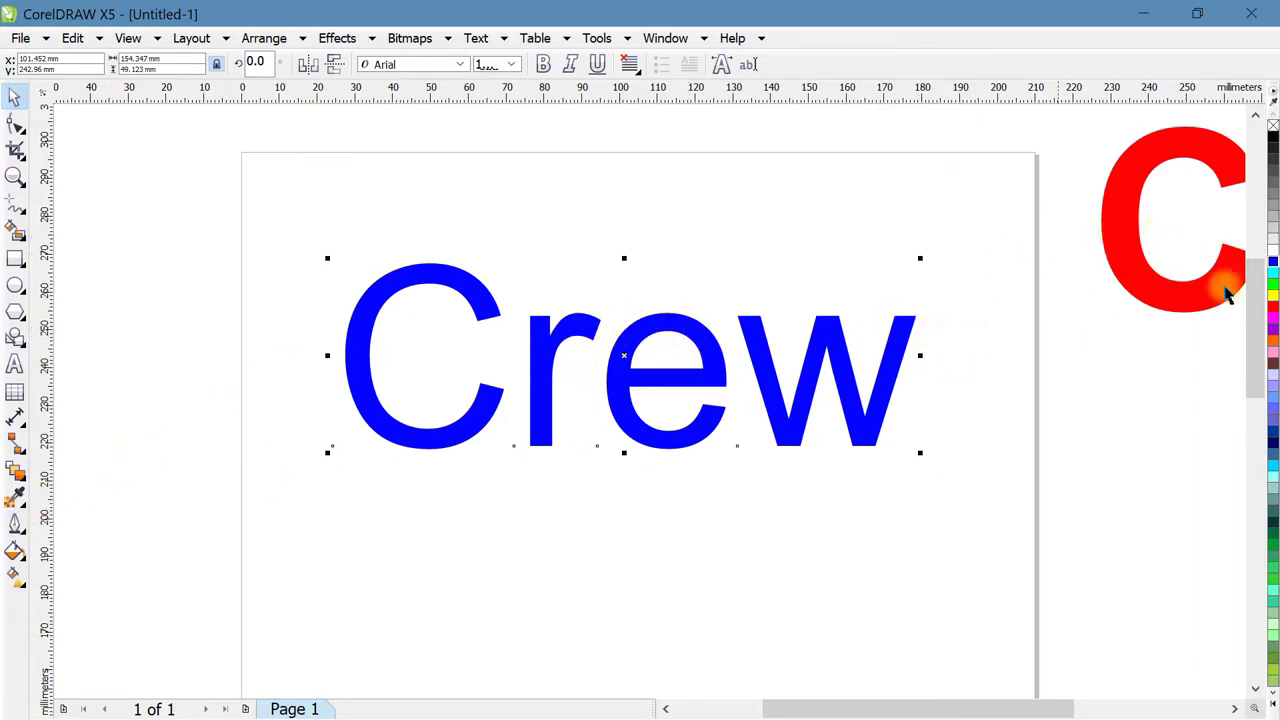
pyautogui.moveTo(875, 372); pyautogui.dragTo(849, 391)
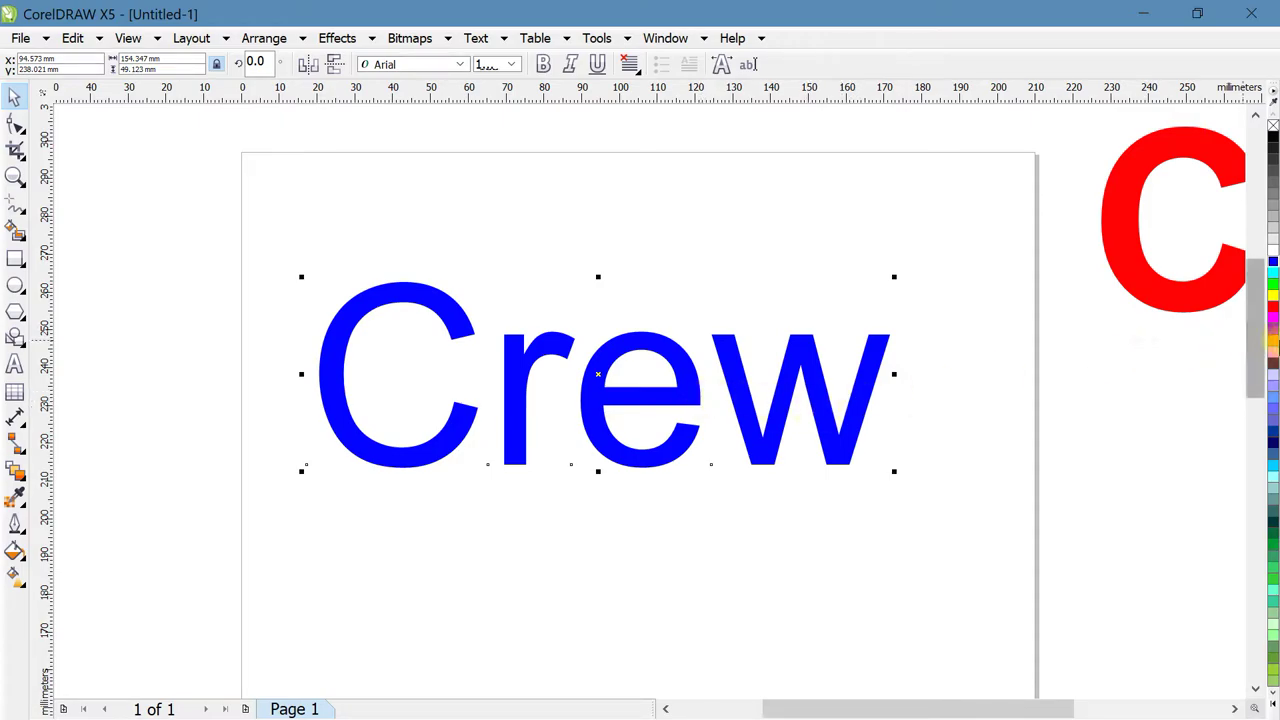
pyautogui.click(1273, 354)
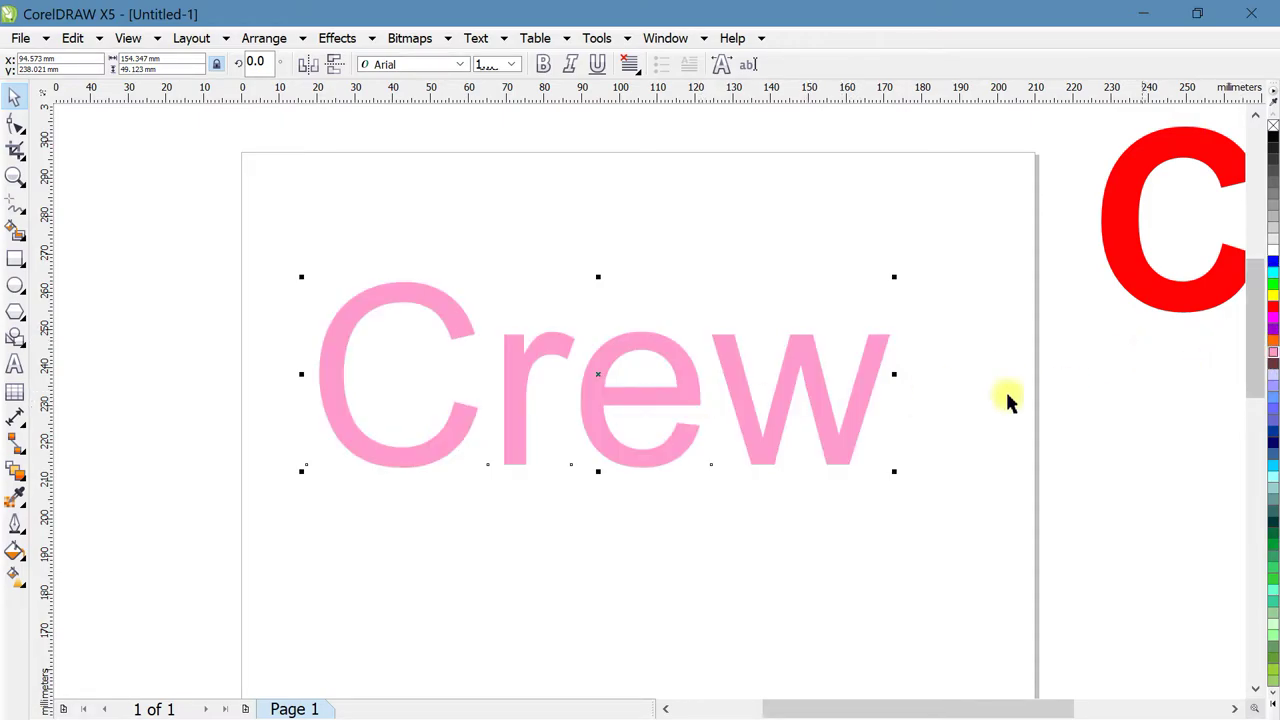
pyautogui.moveTo(862, 403); pyautogui.dragTo(864, 392)
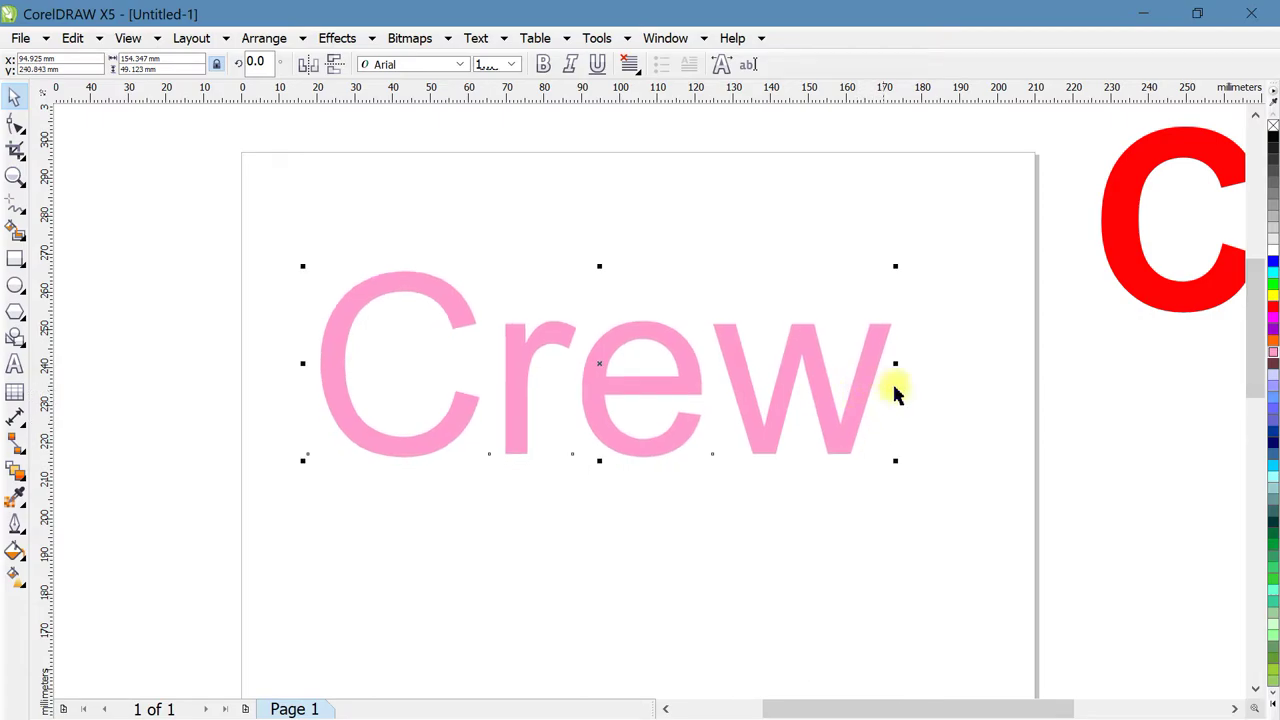
# Step: Add a 4 pt outline to the pink Crew text, trying black and matching pink before setting its color to blue
pyautogui.rightClick(1273, 146)
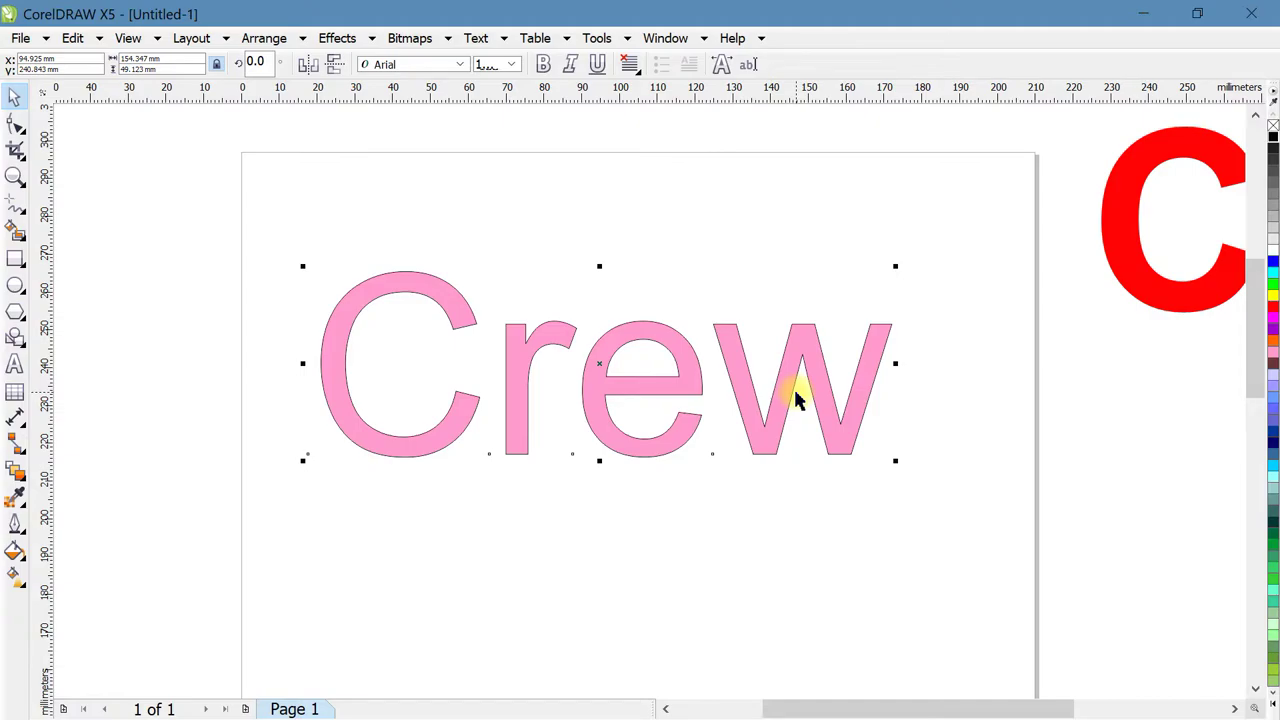
pyautogui.click(13, 524)
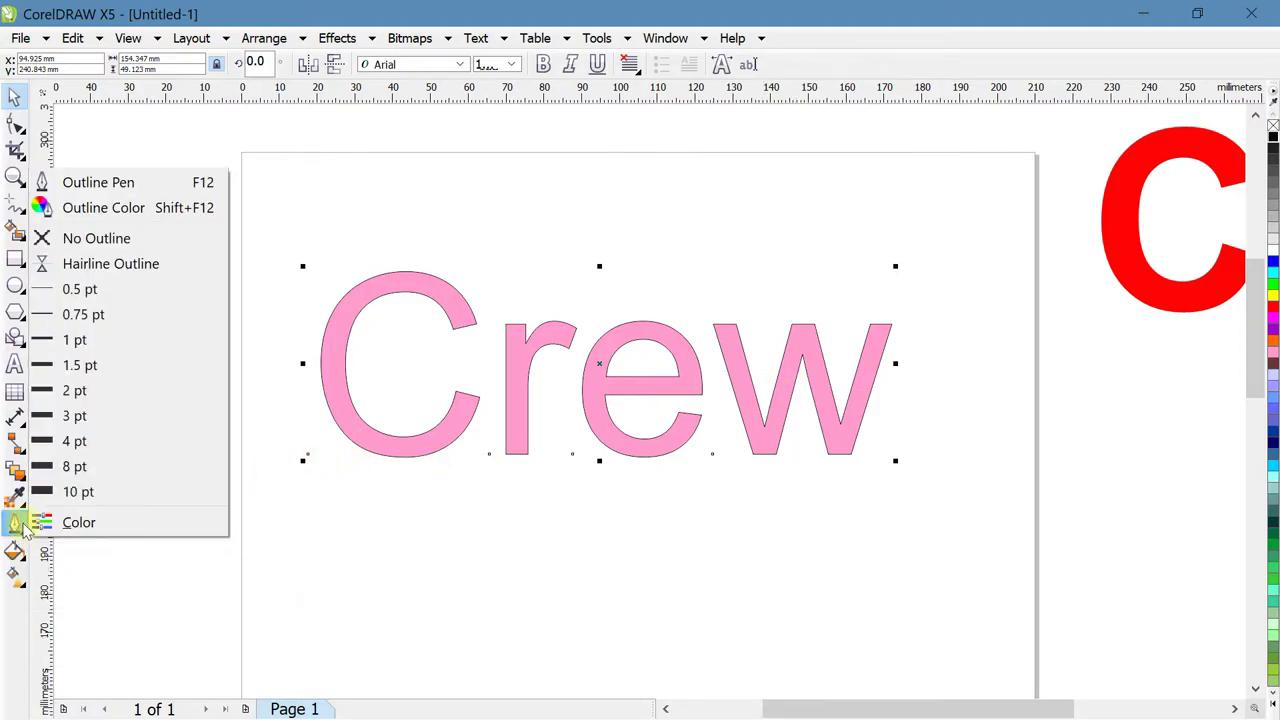
pyautogui.click(95, 441)
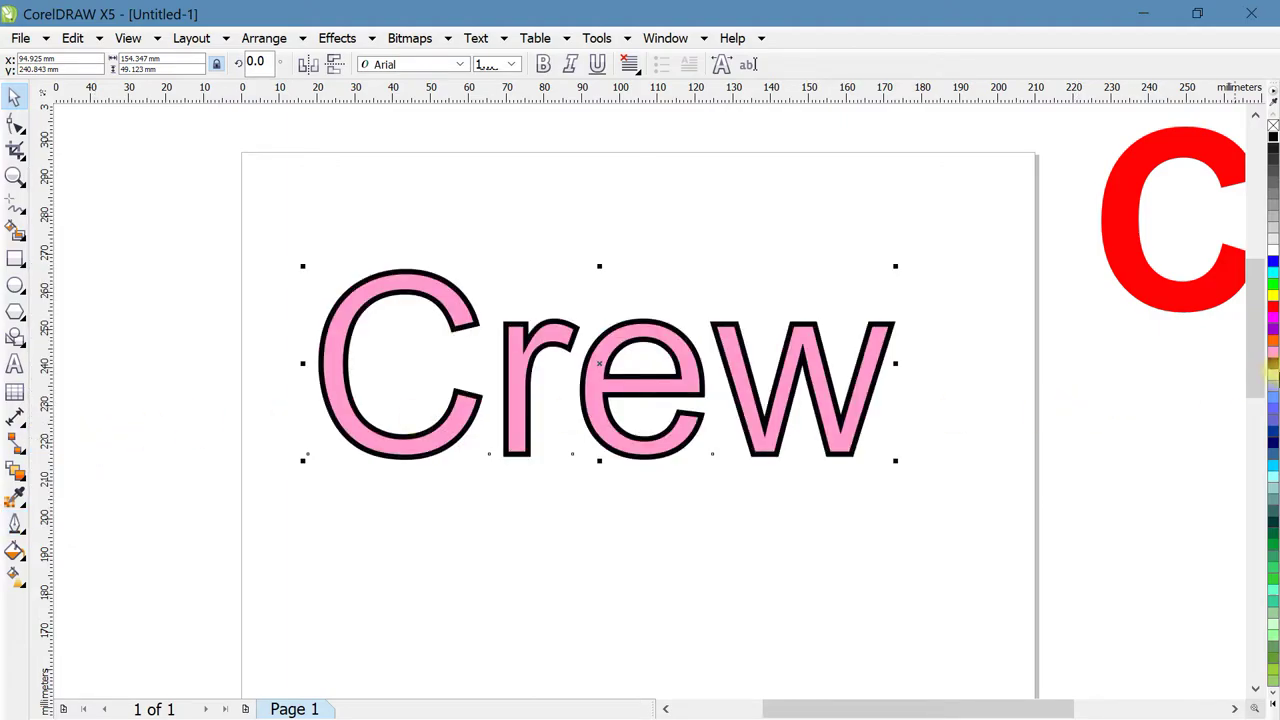
pyautogui.rightClick(1274, 358)
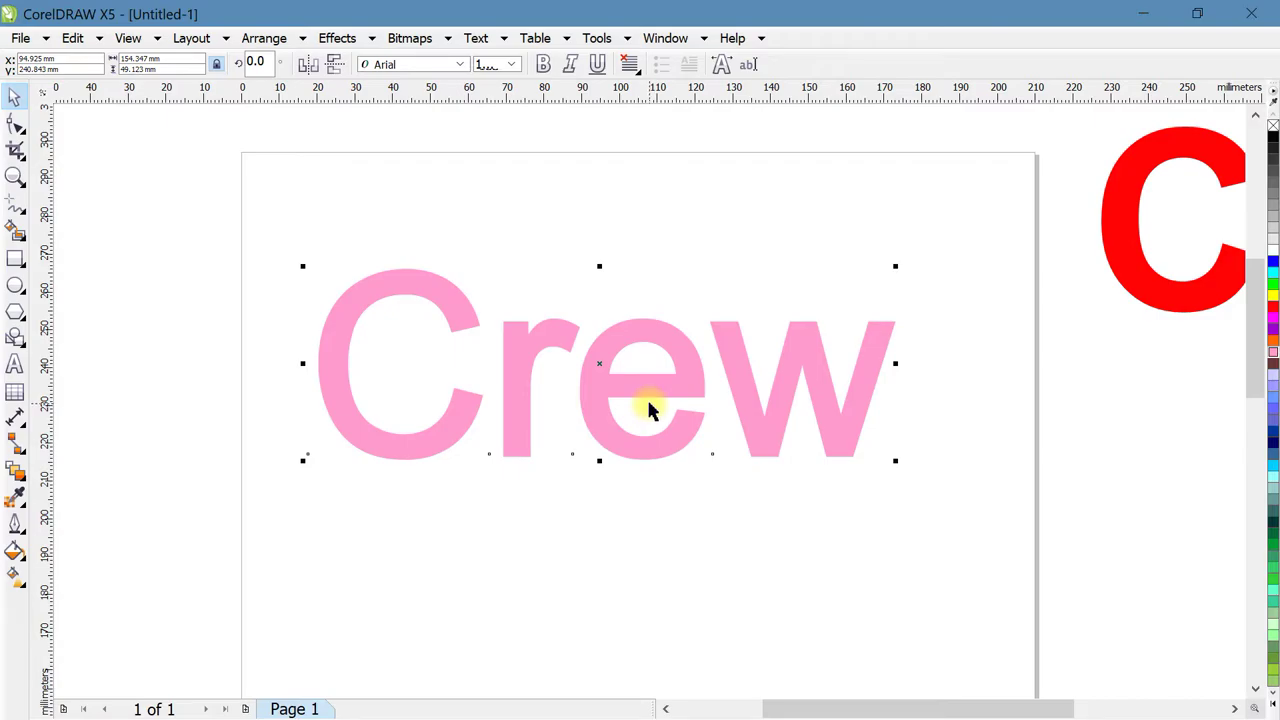
pyautogui.rightClick(1268, 262)
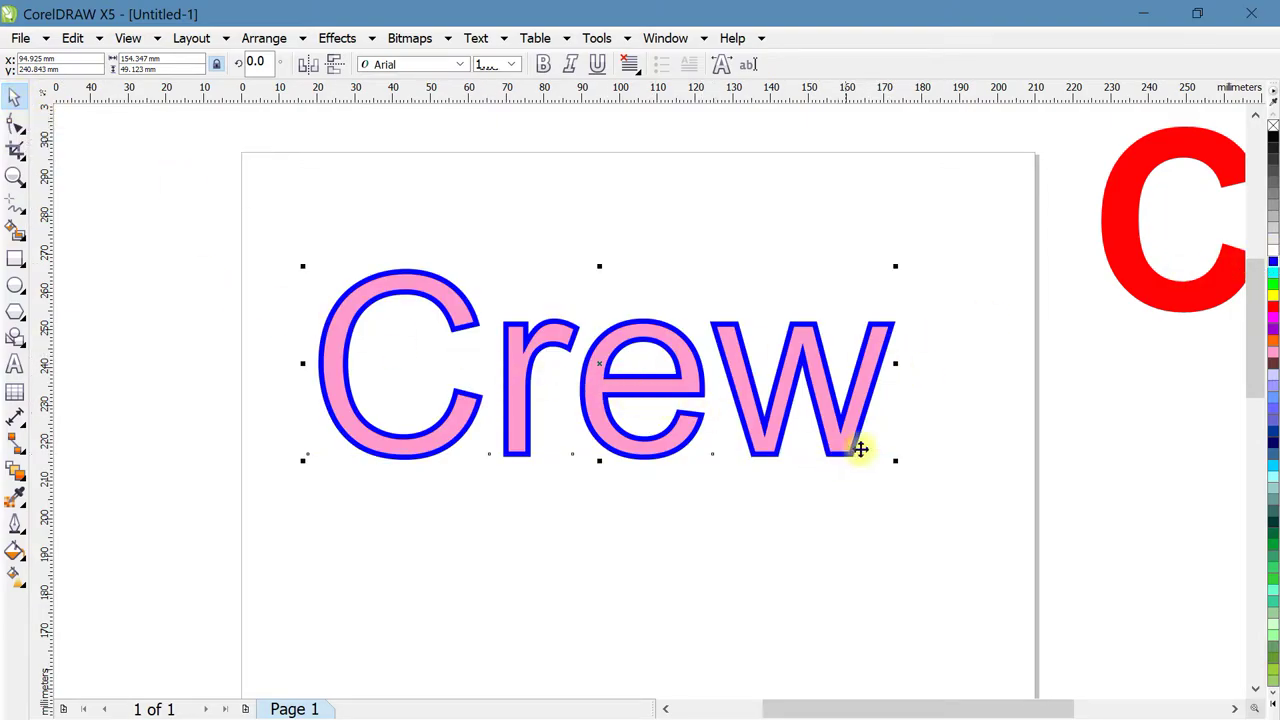
# Step: Scale the outlined Crew text down to about 18 mm wide and examine how its outline scales
pyautogui.moveTo(890, 462); pyautogui.dragTo(490, 333)
pyautogui.scroll(2, 372, 315)
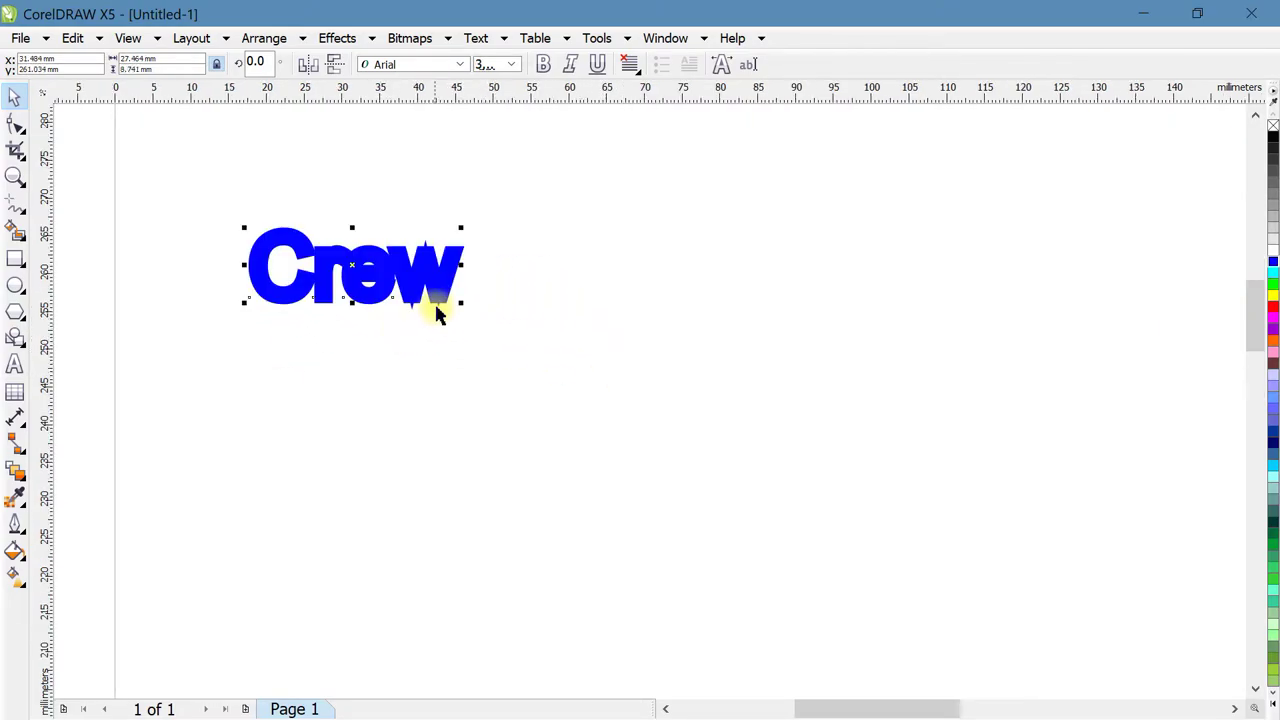
pyautogui.moveTo(463, 302); pyautogui.dragTo(388, 280)
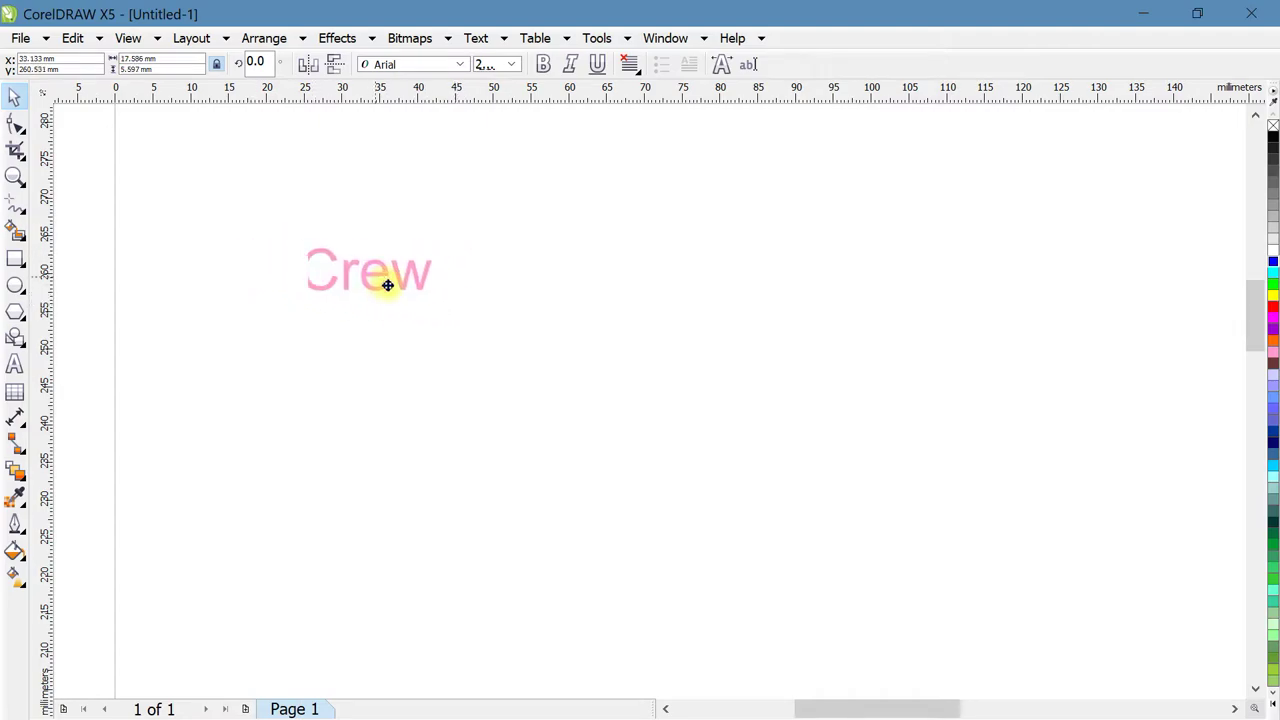
pyautogui.scroll(4, 380, 280)
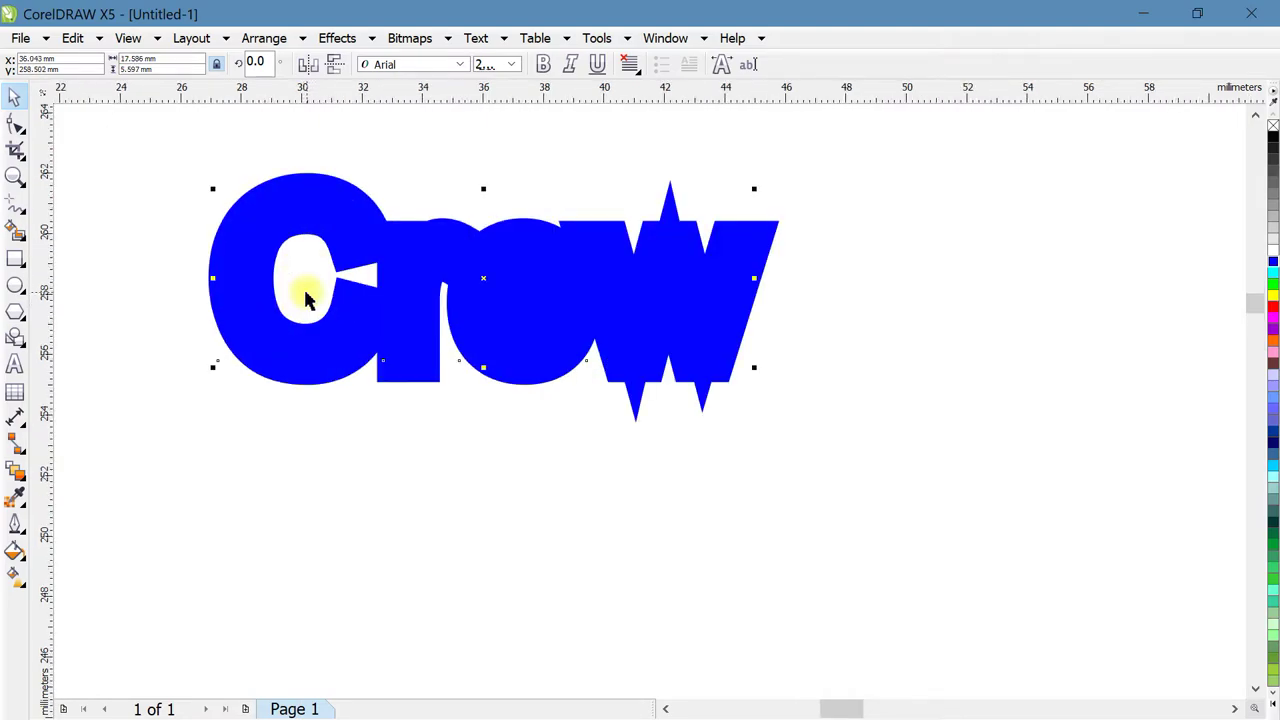
pyautogui.scroll(-5, 305, 298)
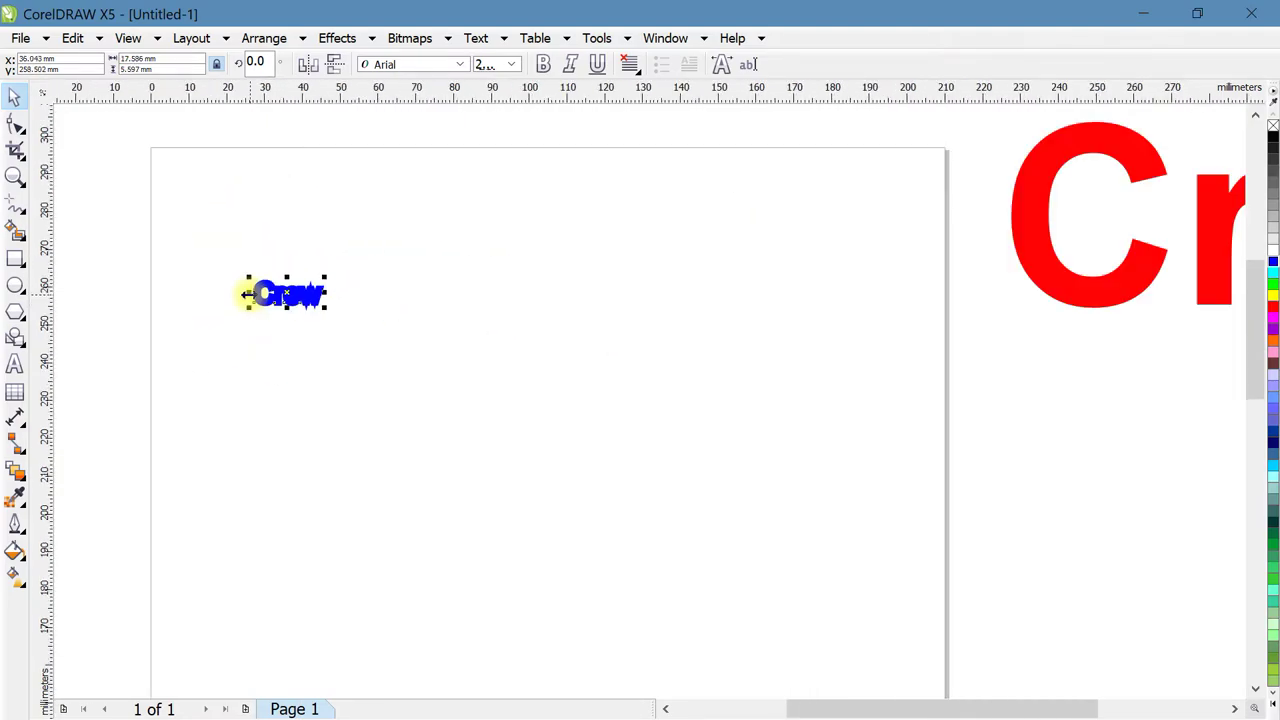
# Step: Enlarge the outlined Crew text to about 159 mm wide and reposition it on the upper page
pyautogui.moveTo(327, 310); pyautogui.dragTo(812, 541)
pyautogui.moveTo(623, 351); pyautogui.dragTo(585, 342)
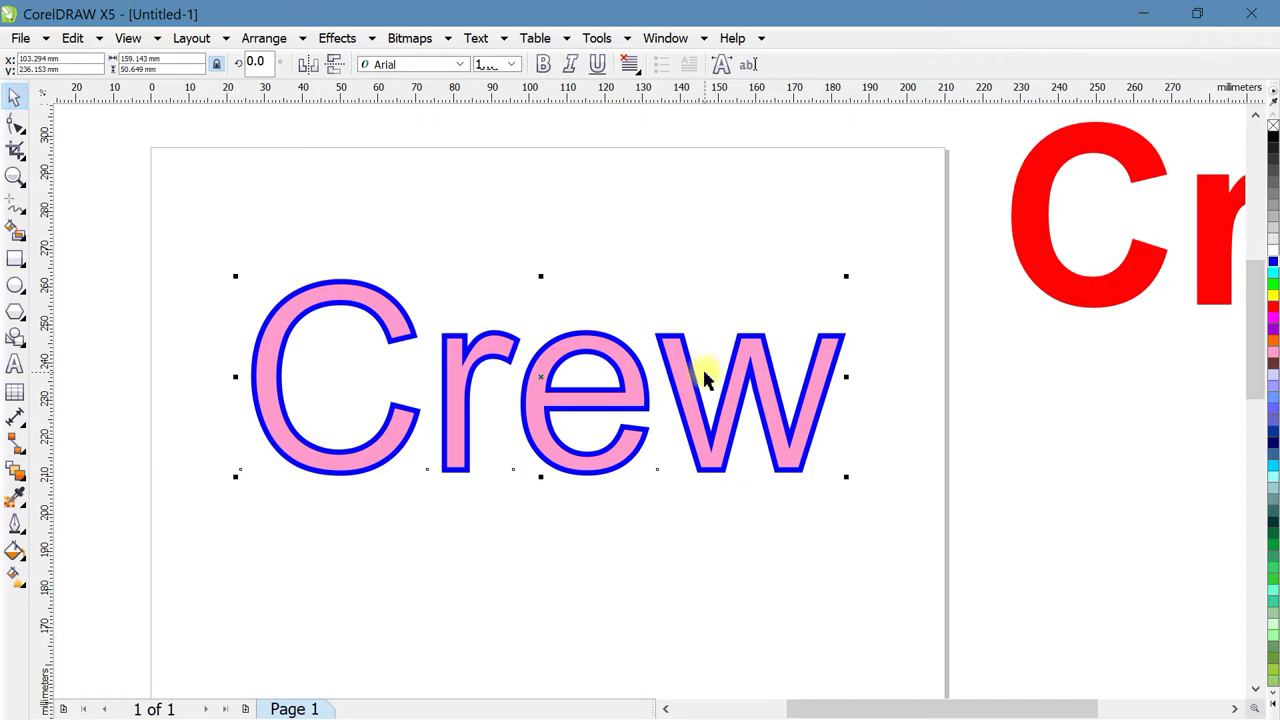
pyautogui.click(14, 525)
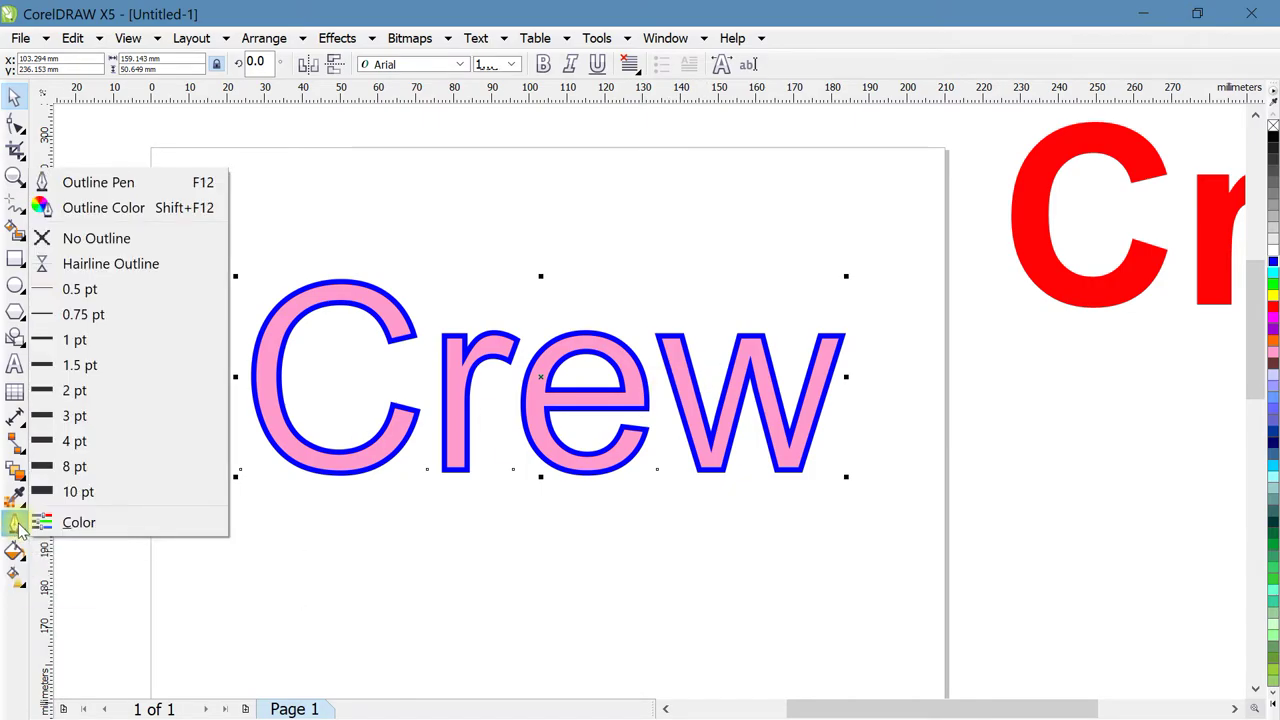
pyautogui.click(87, 415)
pyautogui.click(14, 525)
pyautogui.click(82, 457)
pyautogui.click(358, 345)
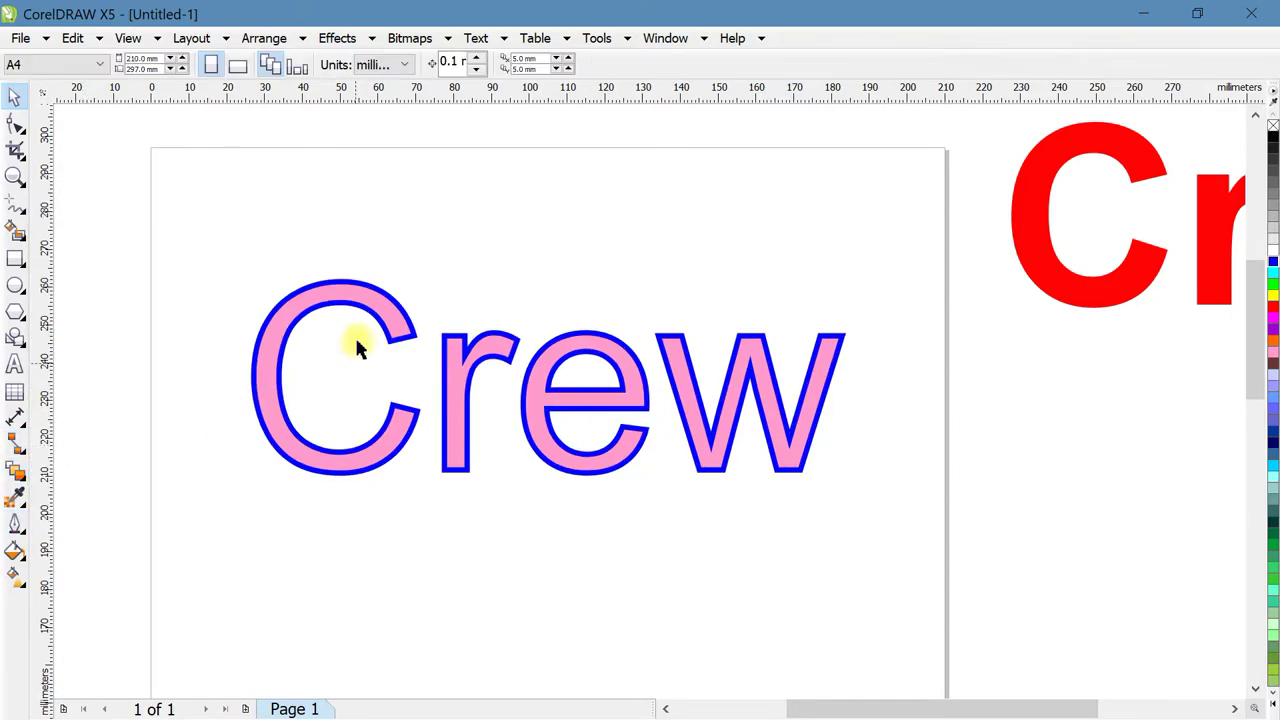
# Step: Reposition the outlined Crew text on the page and place a copy of it directly above
pyautogui.moveTo(391, 300); pyautogui.dragTo(410, 292)
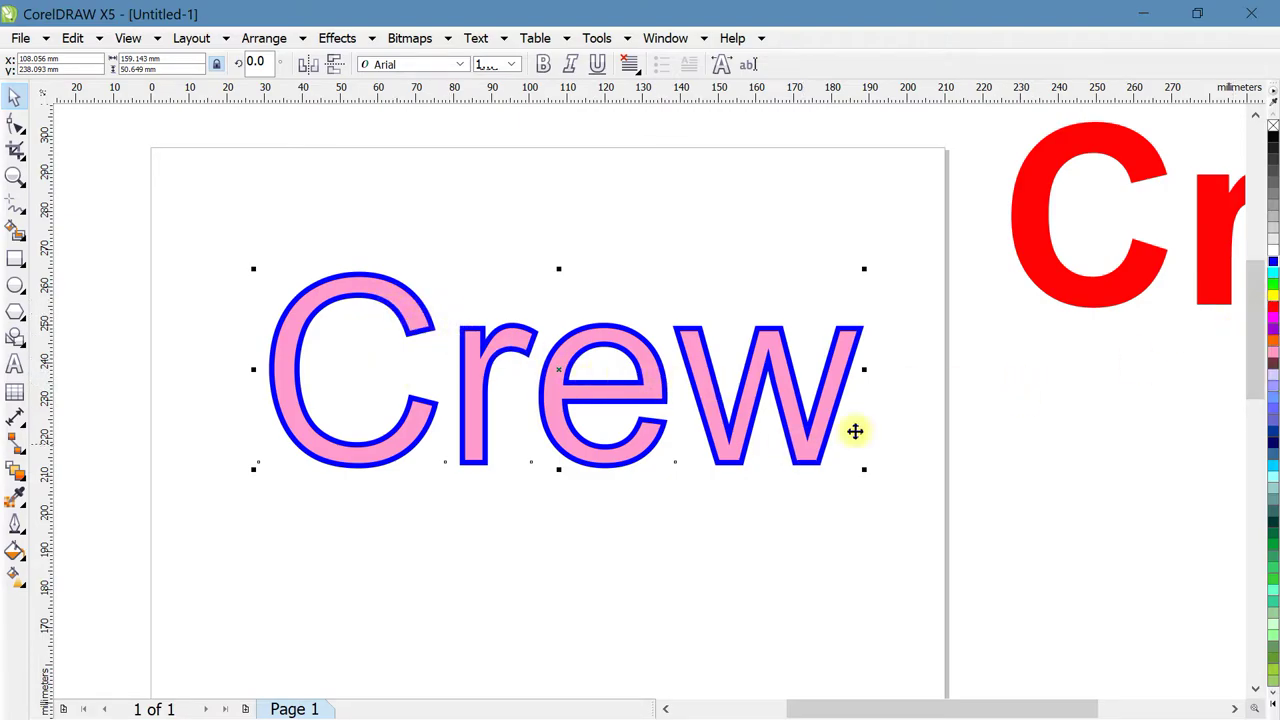
pyautogui.click(890, 412)
pyautogui.moveTo(840, 385); pyautogui.dragTo(845, 182)
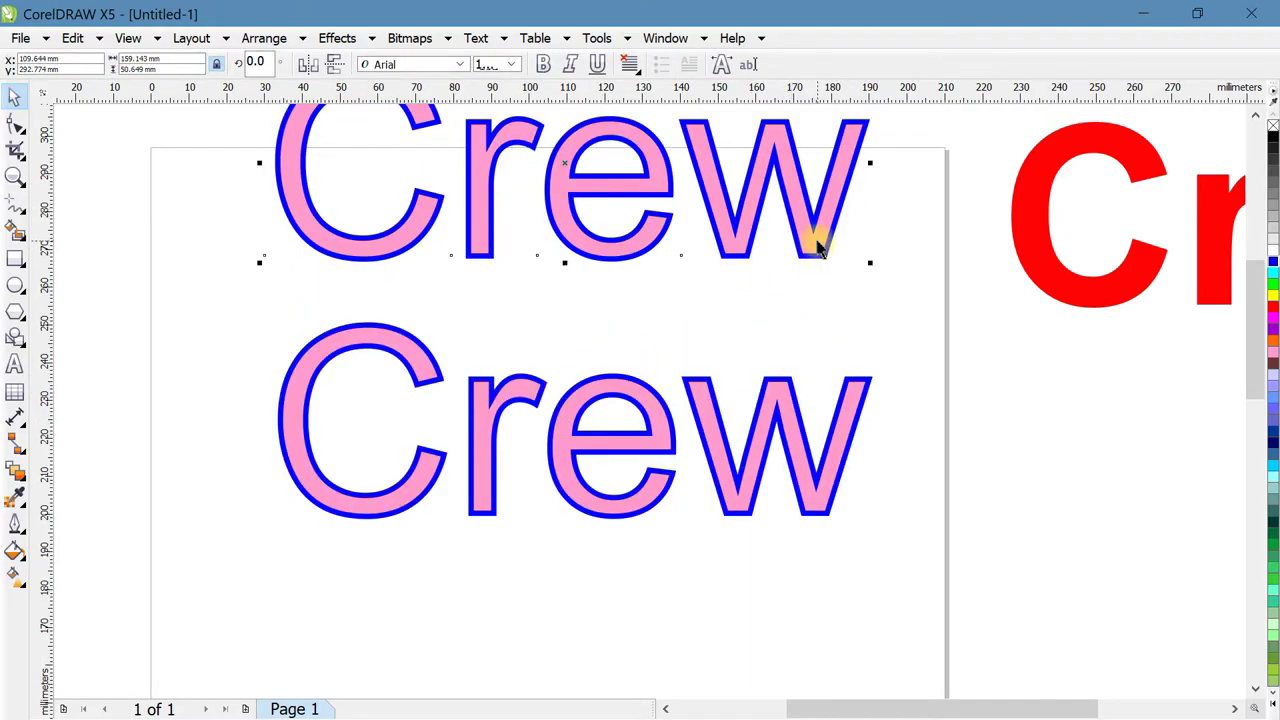
# Step: Remove the outline from the upper Crew copy and shift both texts so they sit fully apart, one above the other
pyautogui.rightClick(1272, 128)
pyautogui.click(809, 217)
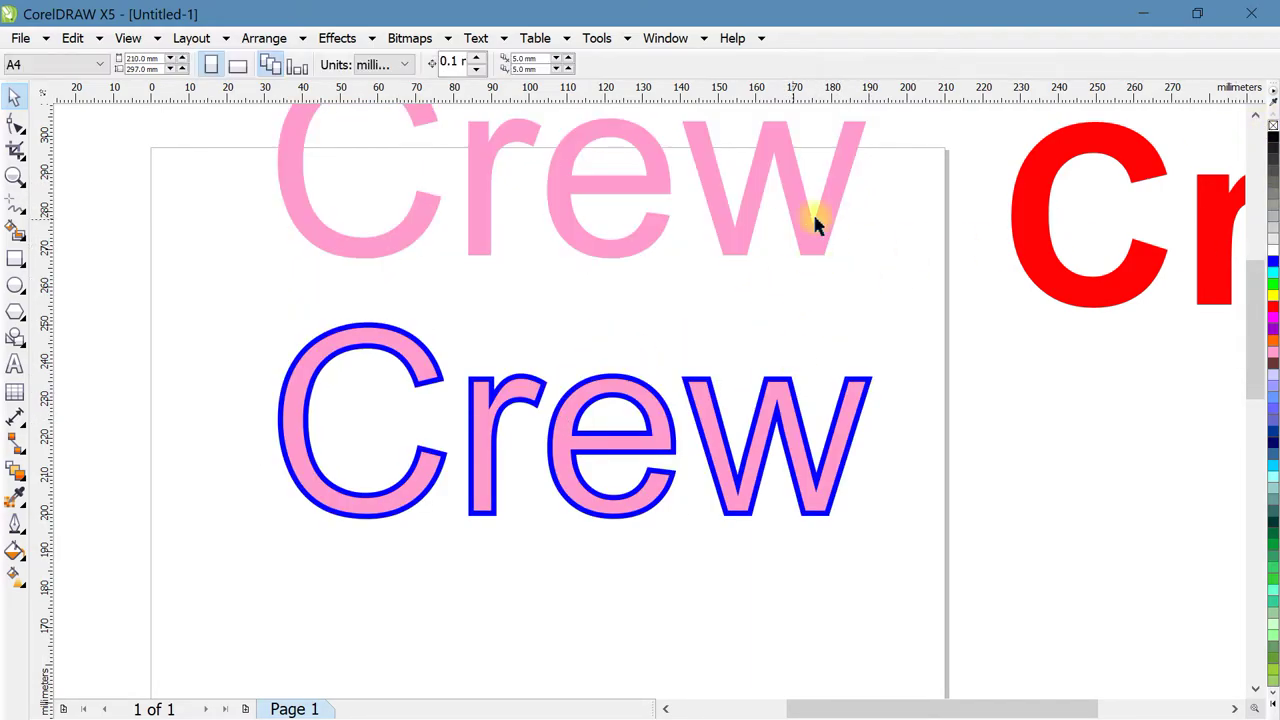
pyautogui.moveTo(816, 223); pyautogui.dragTo(838, 270)
pyautogui.moveTo(846, 391); pyautogui.dragTo(844, 416)
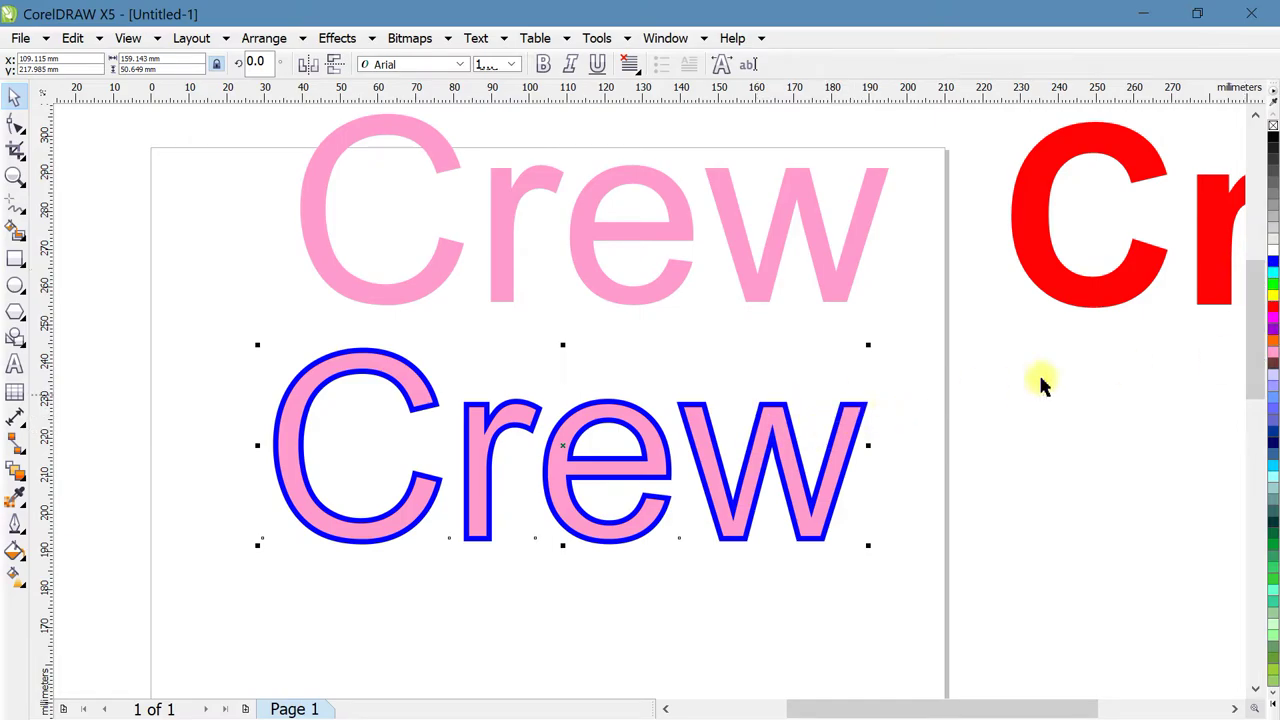
# Step: Fill the outlined lower Crew text with blue and the upper Crew copy without outline with red
pyautogui.click(1272, 262)
pyautogui.click(925, 458)
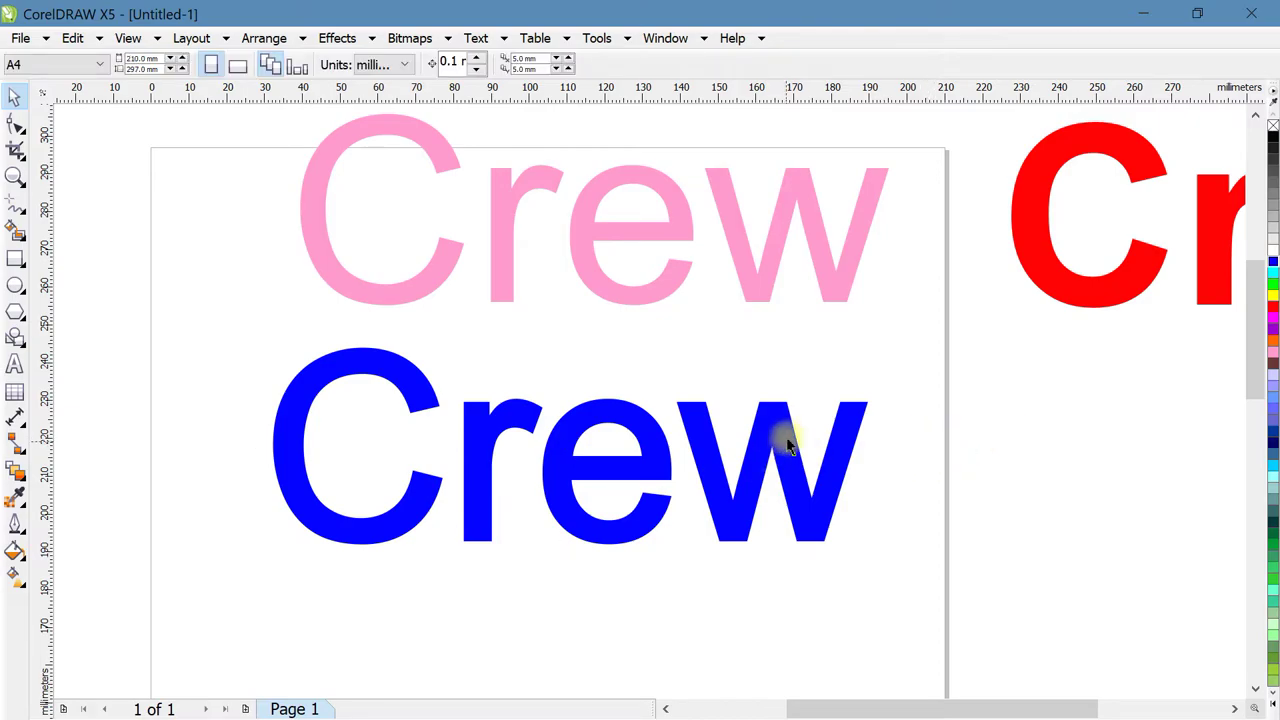
pyautogui.click(789, 447)
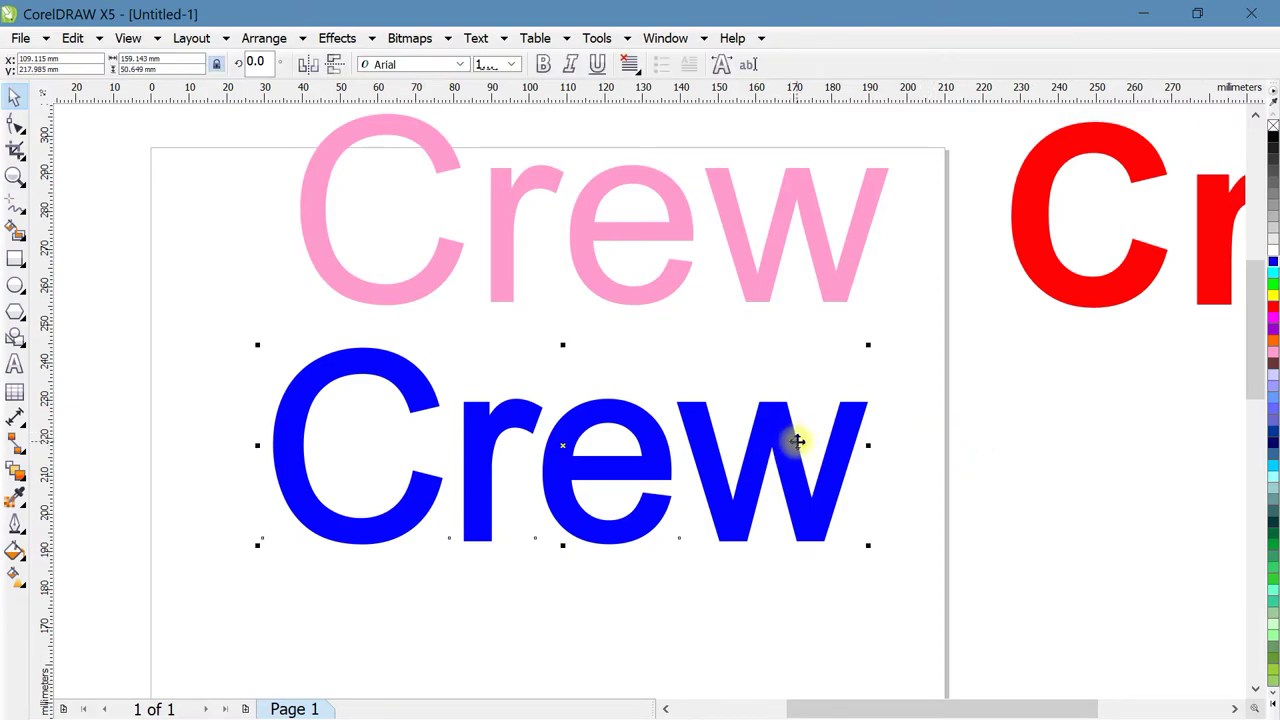
pyautogui.click(1273, 306)
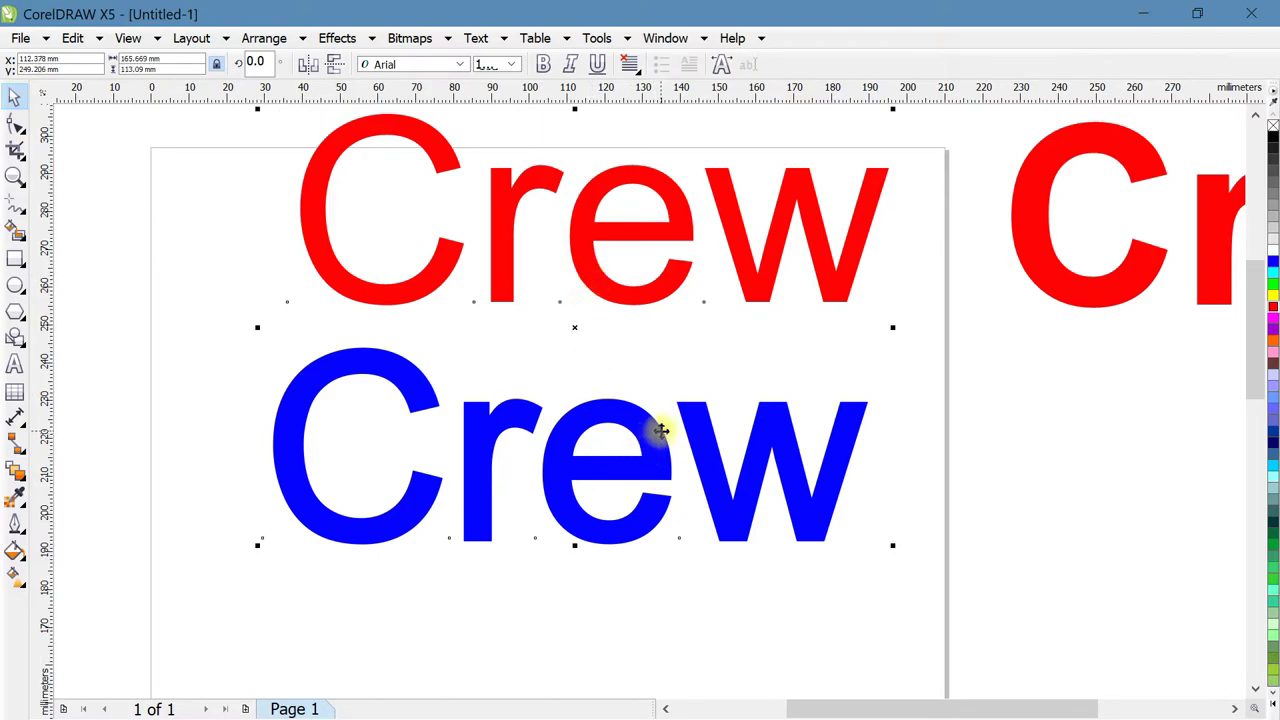
# Step: Align the red and blue Crew texts on their common center and inspect the blue edge around the red letters
pyautogui.press('e')
pyautogui.press('c')
pyautogui.press('Escape')
pyautogui.scroll(2, 636, 436)
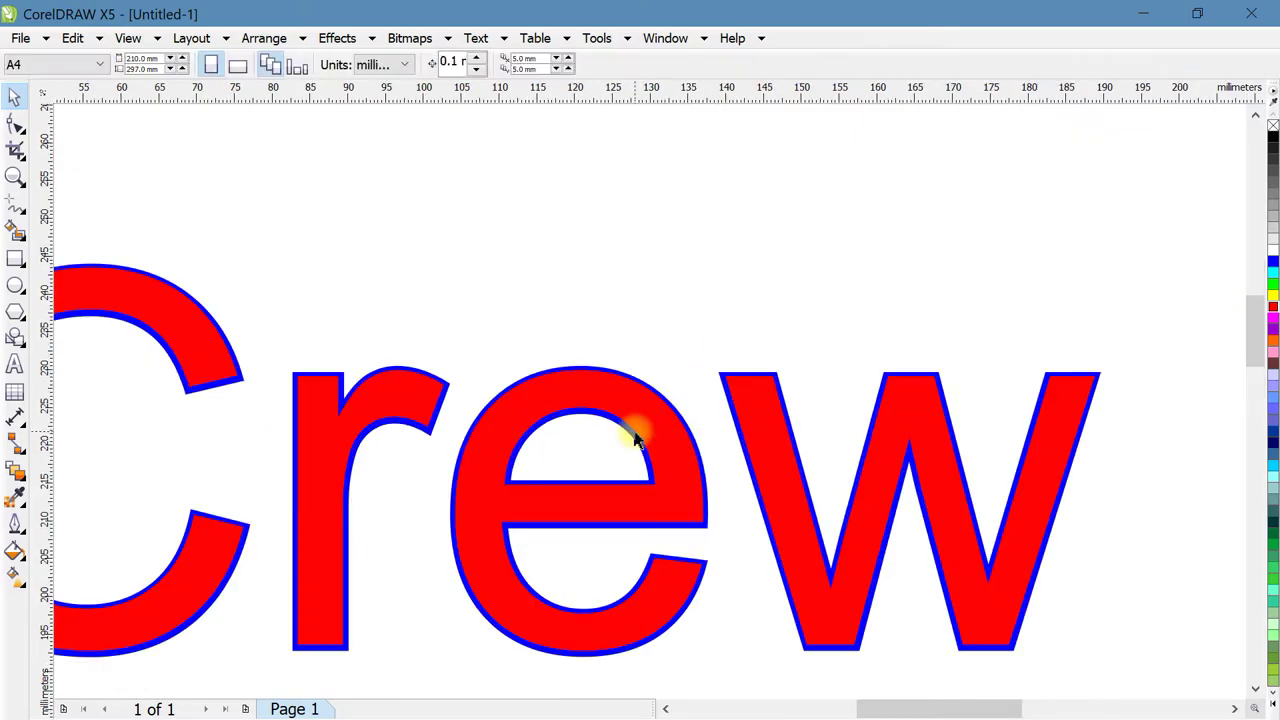
pyautogui.scroll(-2, 398, 443)
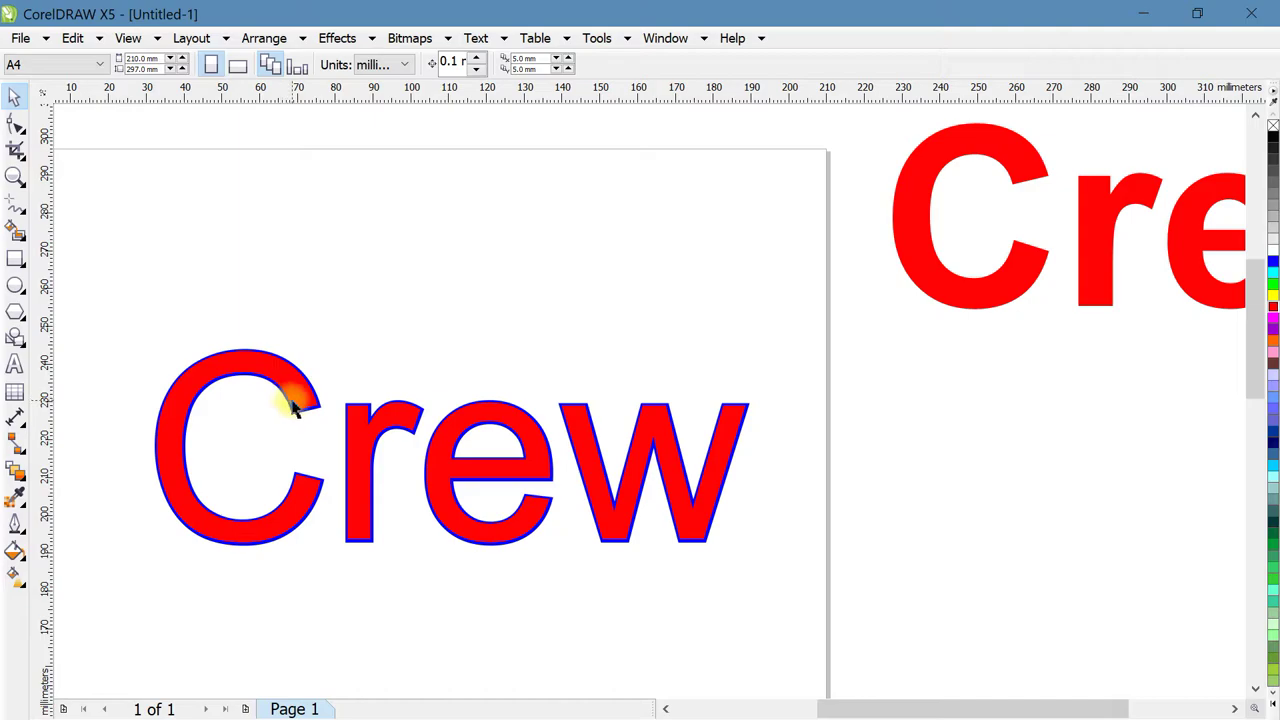
# Step: Separate the overlapping Crew texts, placing the red one at the page's upper edge above the blue one
pyautogui.moveTo(295, 408); pyautogui.dragTo(317, 408)
pyautogui.moveTo(434, 413); pyautogui.dragTo(488, 128)
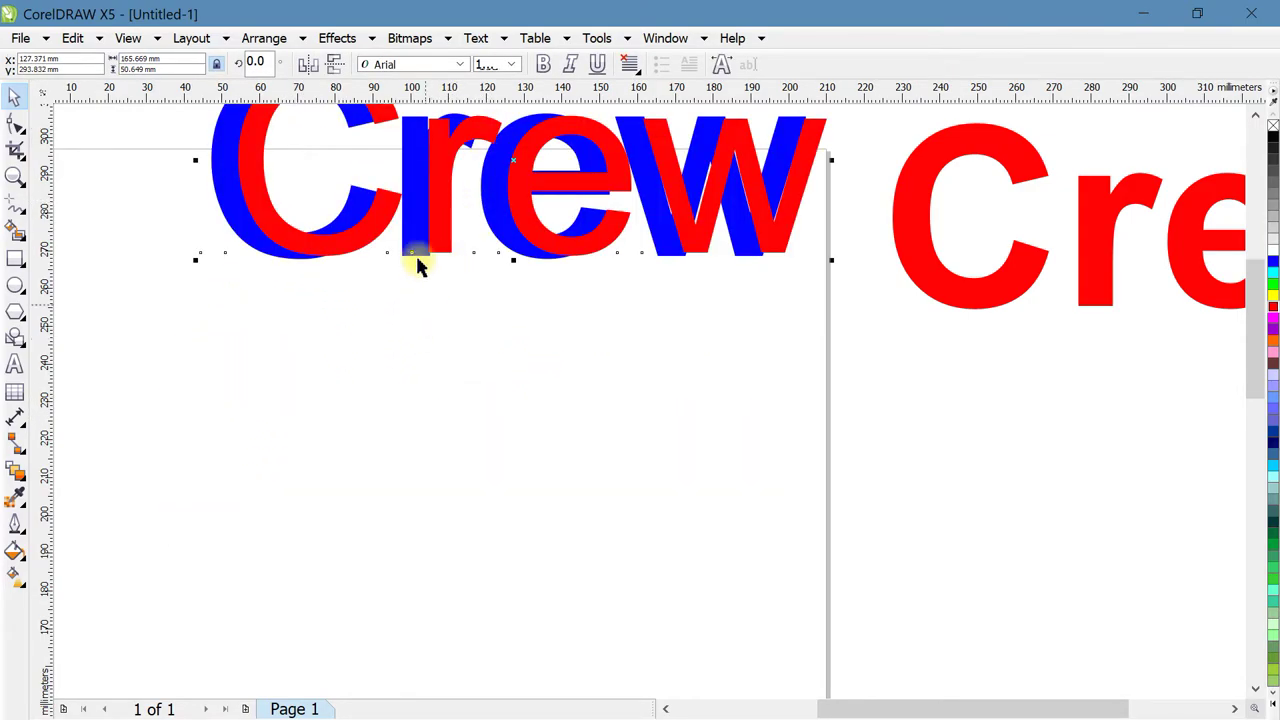
pyautogui.moveTo(449, 266); pyautogui.dragTo(433, 505)
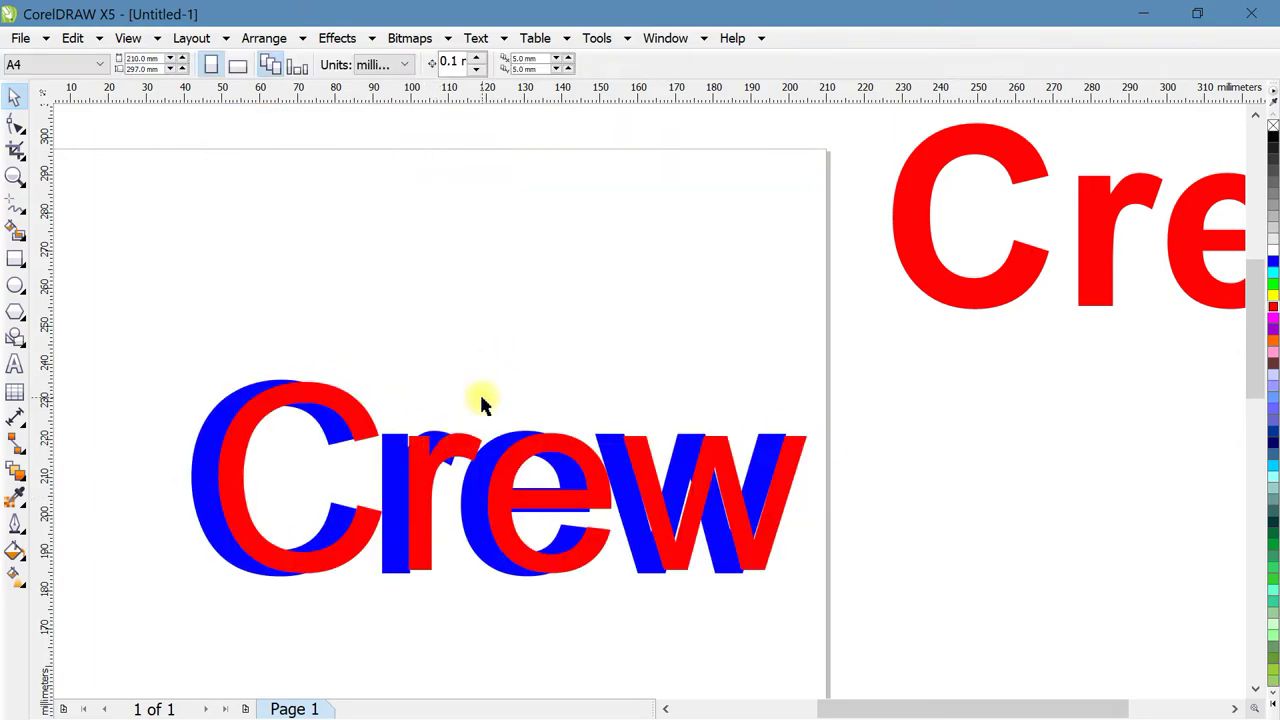
pyautogui.moveTo(451, 443); pyautogui.dragTo(482, 132)
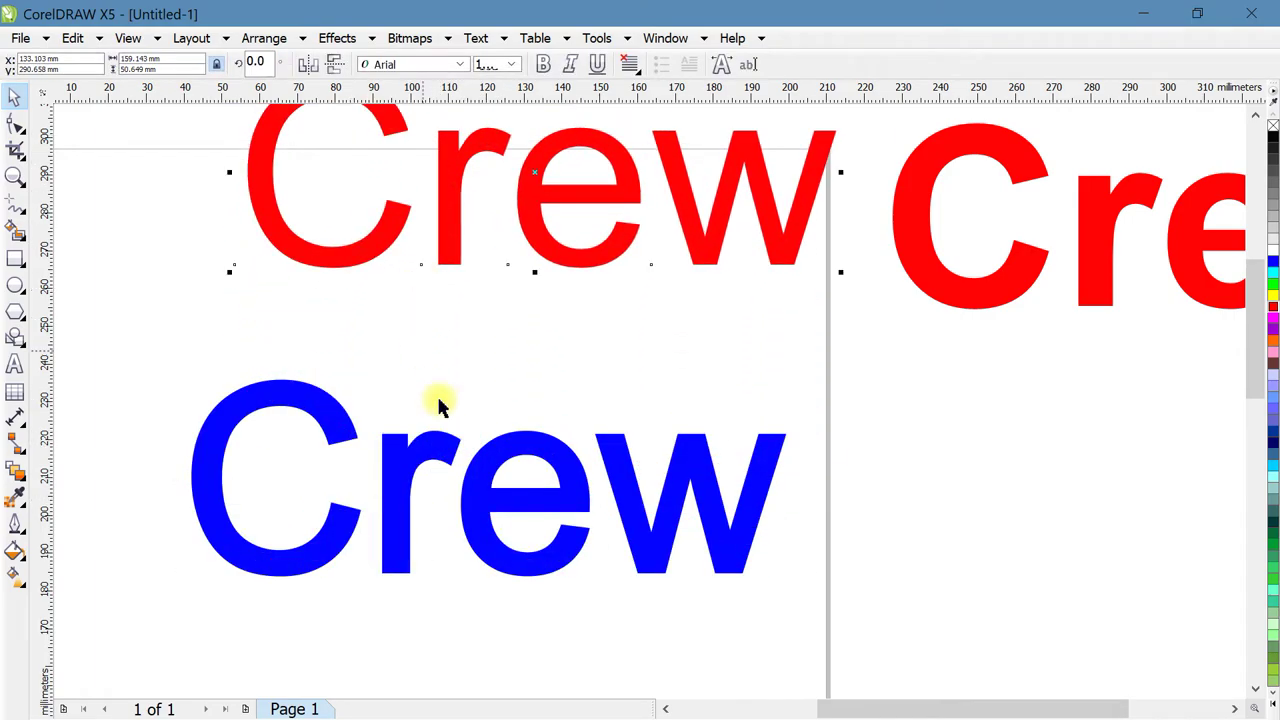
# Step: Shrink the outlined blue Crew text to about 27 mm wide to check its outline, and enlarge it to about 199 mm
pyautogui.click(510, 460)
pyautogui.moveTo(777, 579); pyautogui.dragTo(366, 452)
pyautogui.hotkey('ctrl', 'b')
pyautogui.scroll(4, 200, 414)
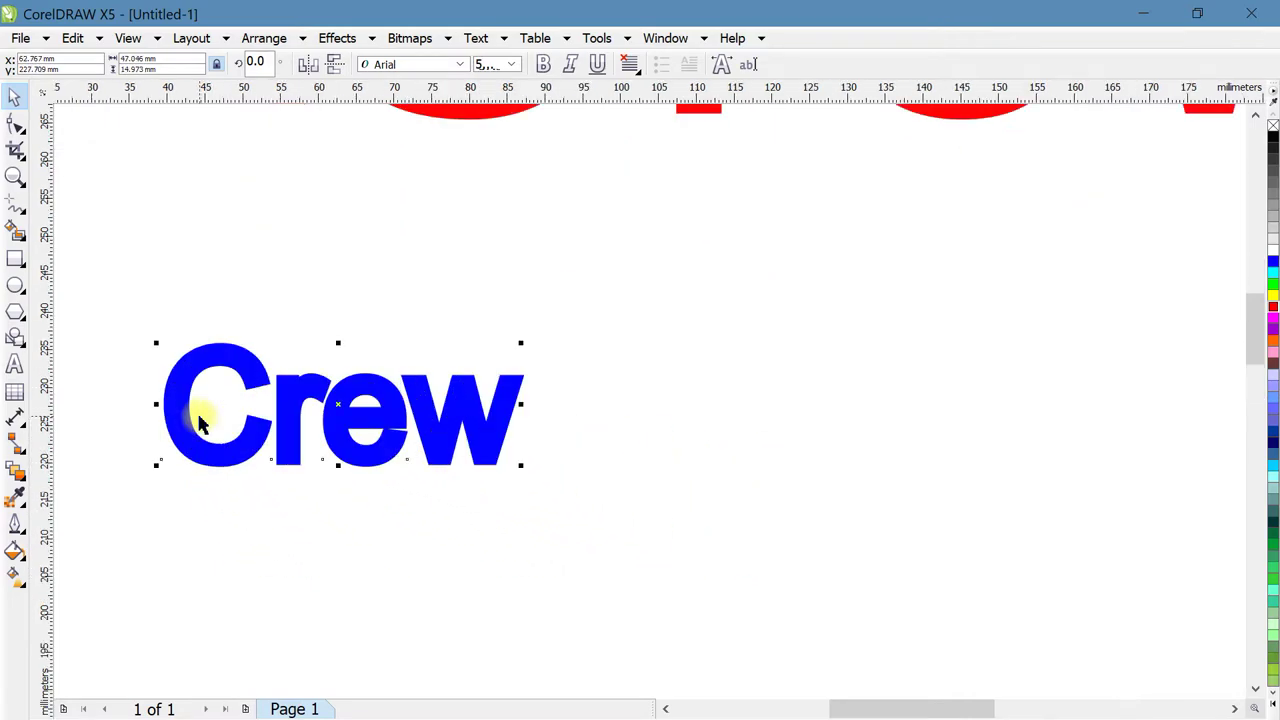
pyautogui.moveTo(838, 511); pyautogui.dragTo(440, 418)
pyautogui.moveTo(232, 355); pyautogui.dragTo(514, 376)
pyautogui.scroll(-3, 520, 423)
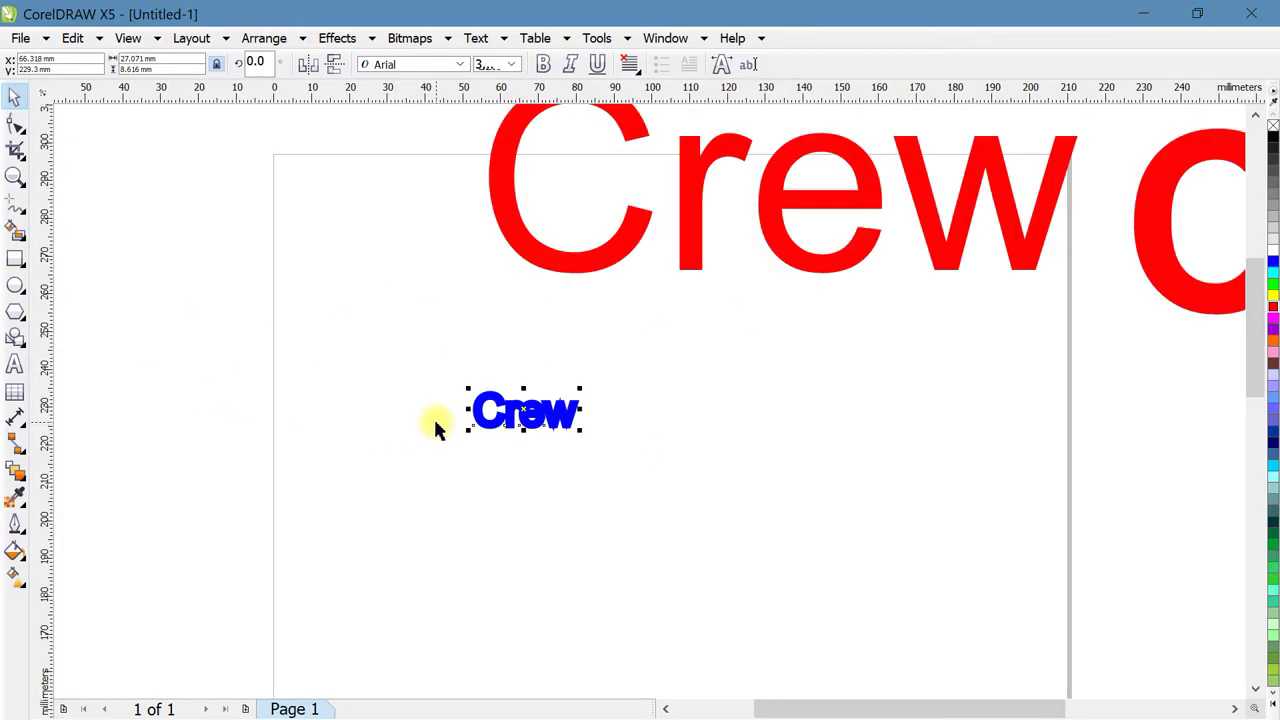
pyautogui.moveTo(580, 430); pyautogui.dragTo(924, 525)
pyautogui.moveTo(1055, 589); pyautogui.dragTo(1002, 586)
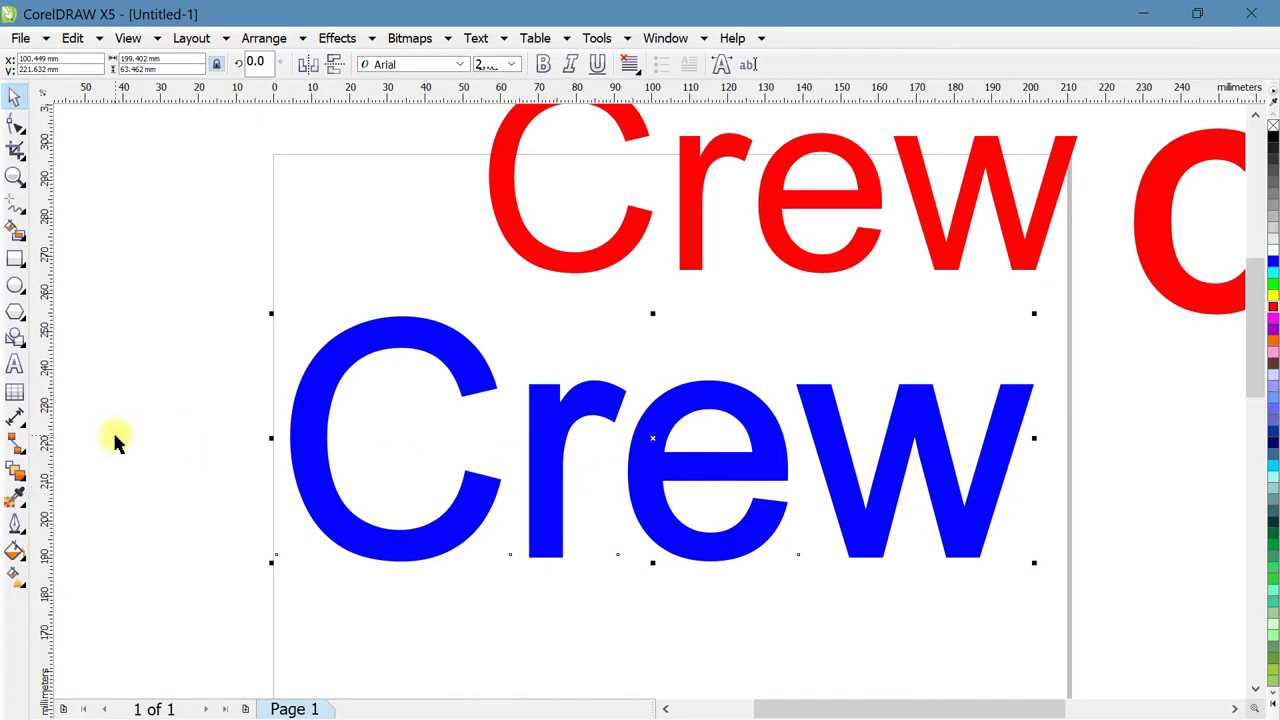
# Step: Enable Scale with image in the Outline Pen settings of the blue Crew text
pyautogui.click(14, 525)
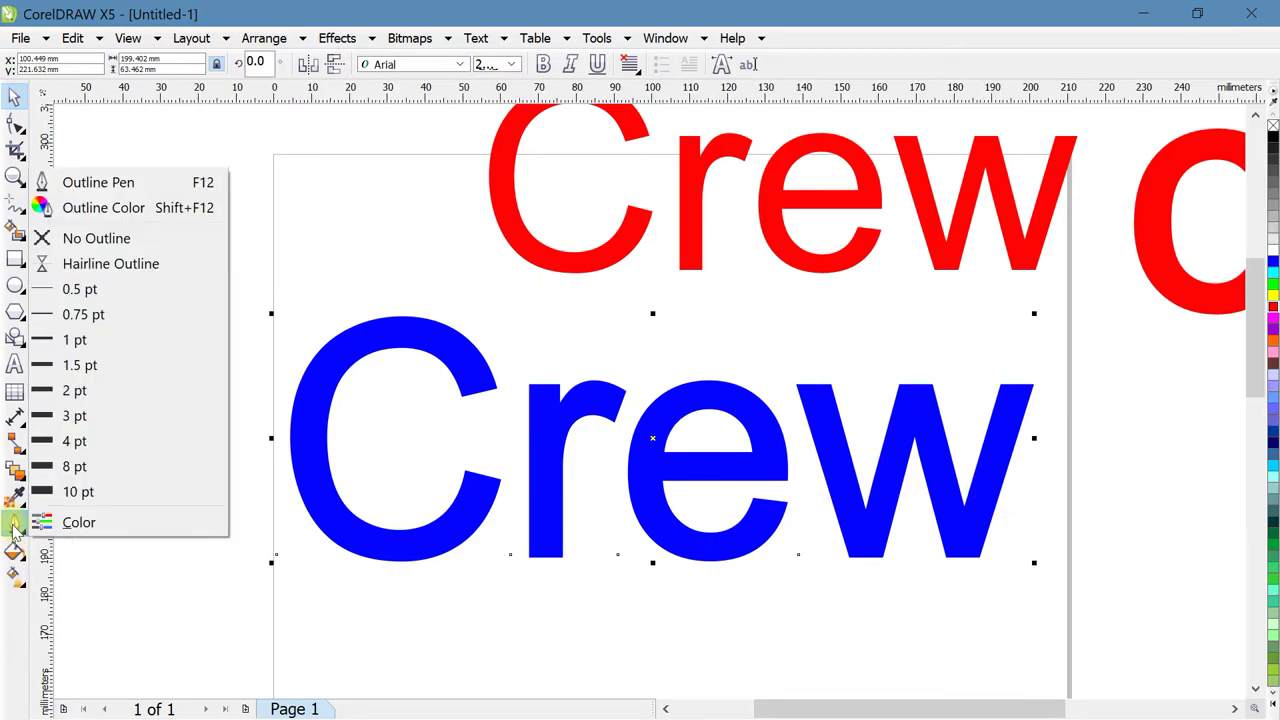
pyautogui.click(160, 180)
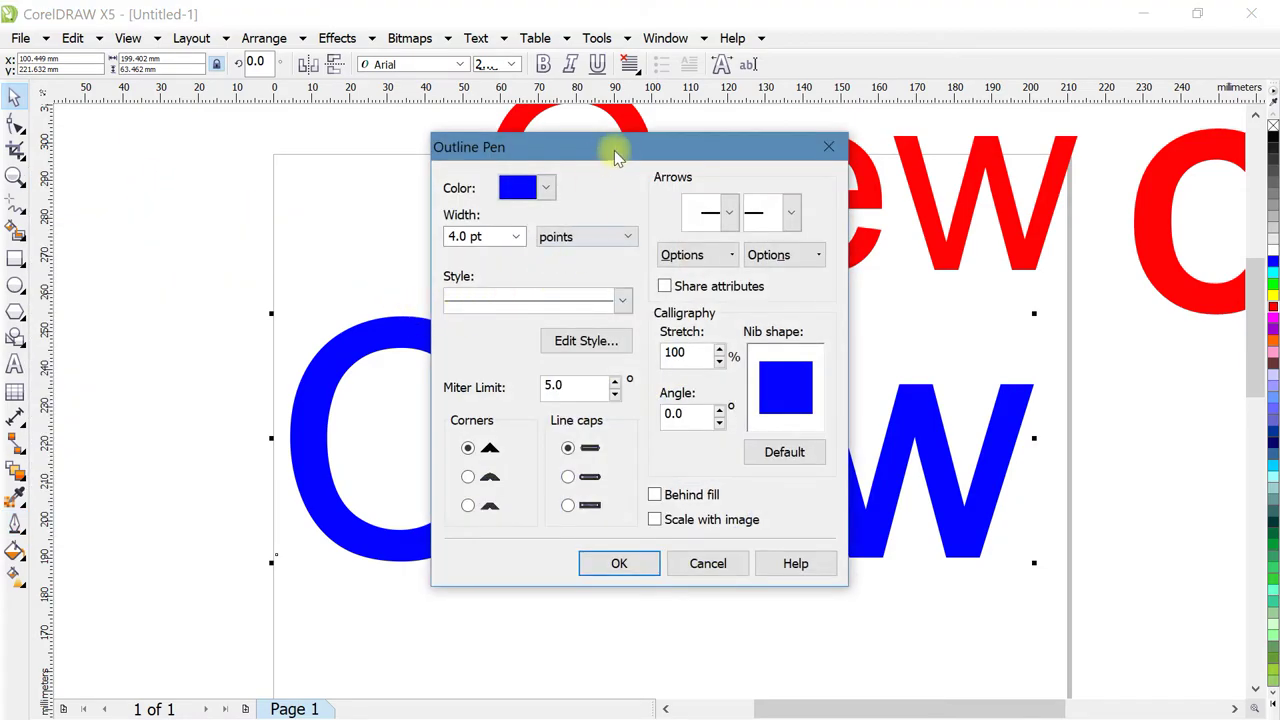
pyautogui.moveTo(606, 145); pyautogui.dragTo(618, 145)
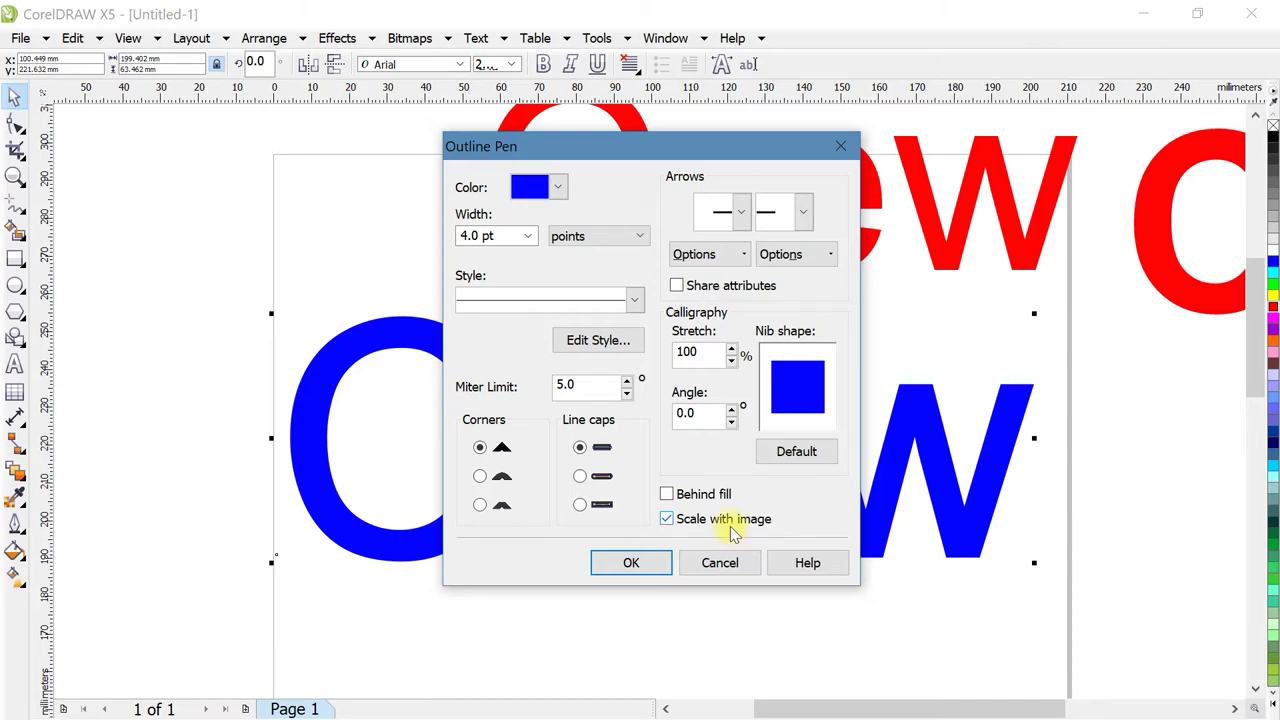
pyautogui.click(631, 563)
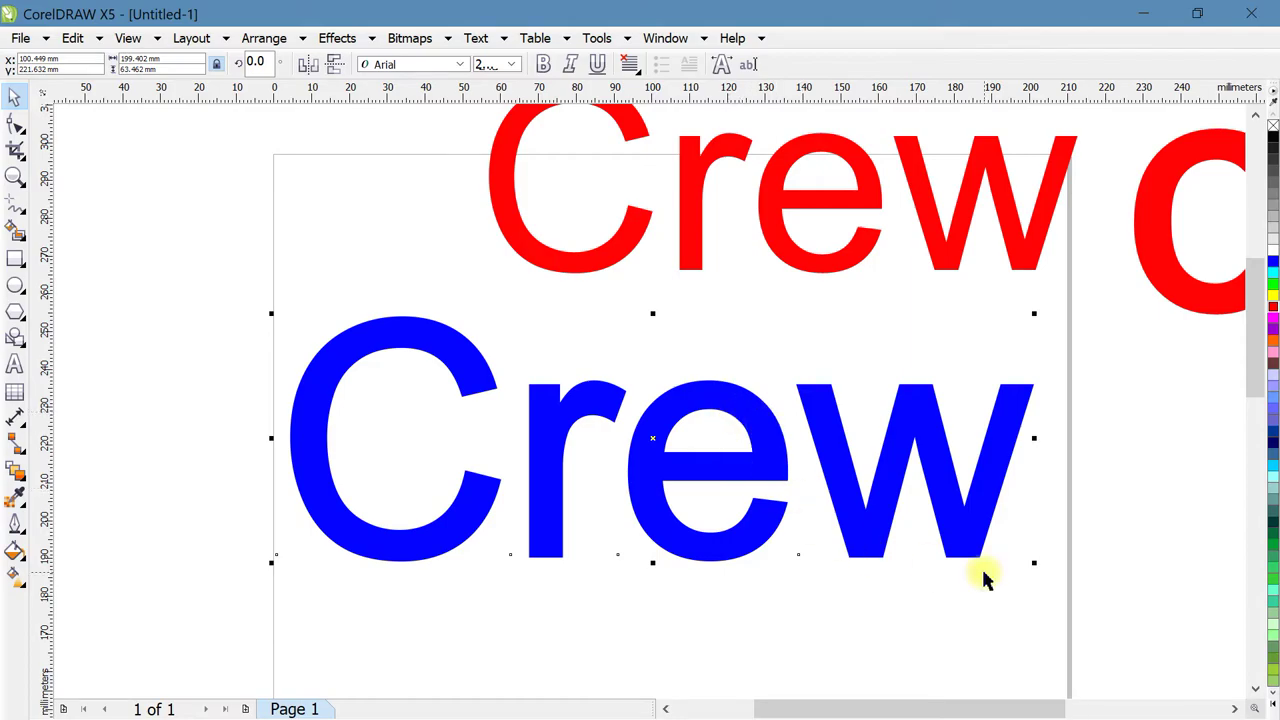
# Step: Scale the blue Crew text down to about 24 mm wide to check its outline, and undo the resizing
pyautogui.moveTo(1031, 563); pyautogui.dragTo(331, 366)
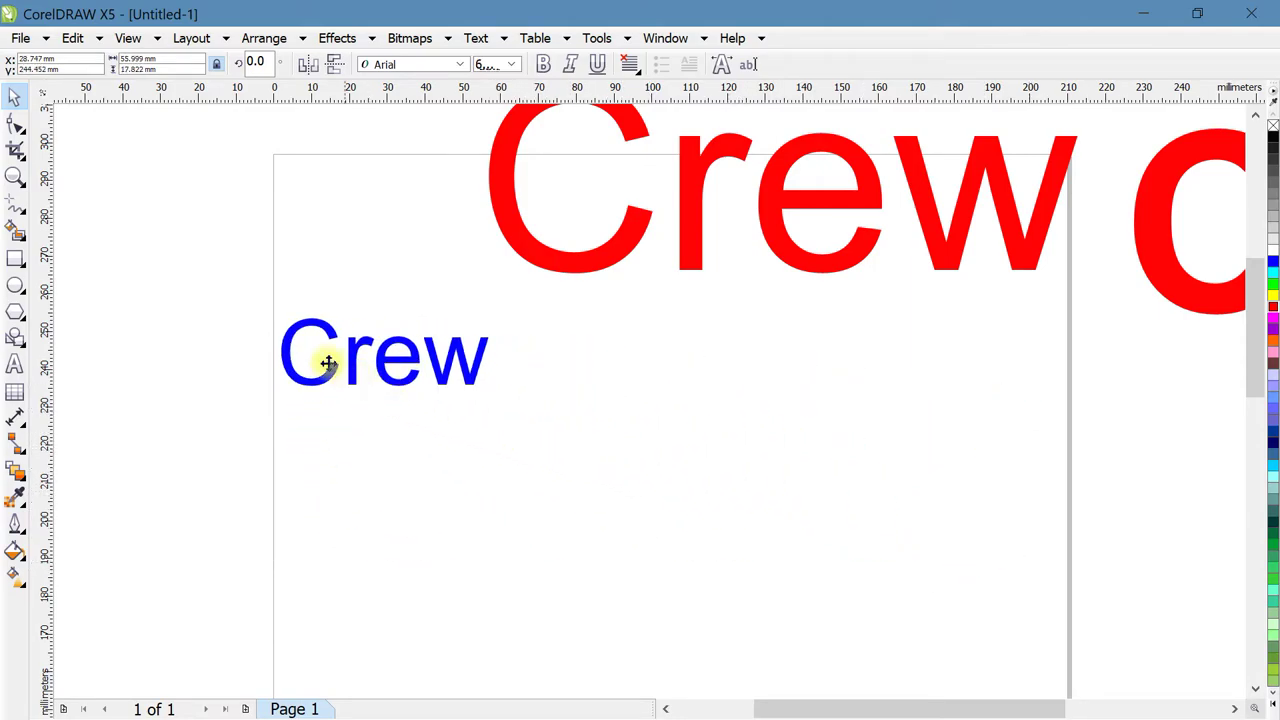
pyautogui.scroll(4, 287, 353)
pyautogui.moveTo(1106, 490); pyautogui.dragTo(620, 330)
pyautogui.scroll(-4, 346, 363)
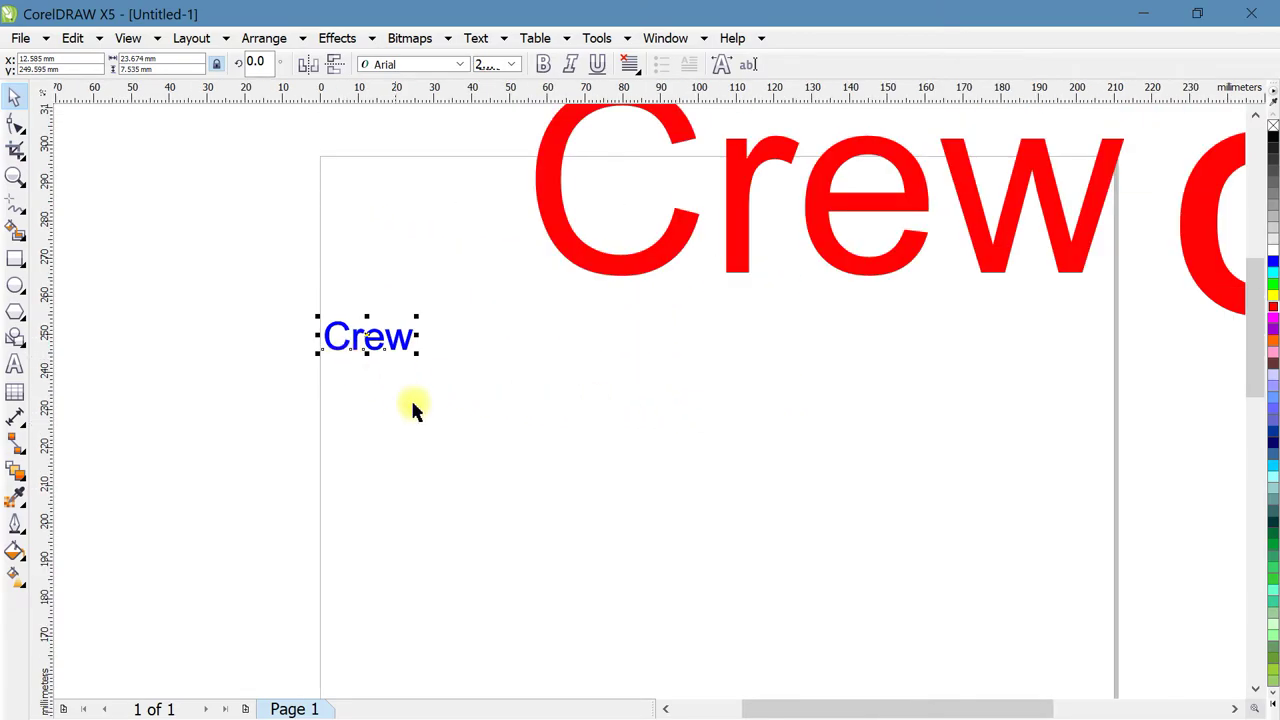
pyautogui.hotkey('ctrl', 'z')
pyautogui.hotkey('ctrl', 'z')
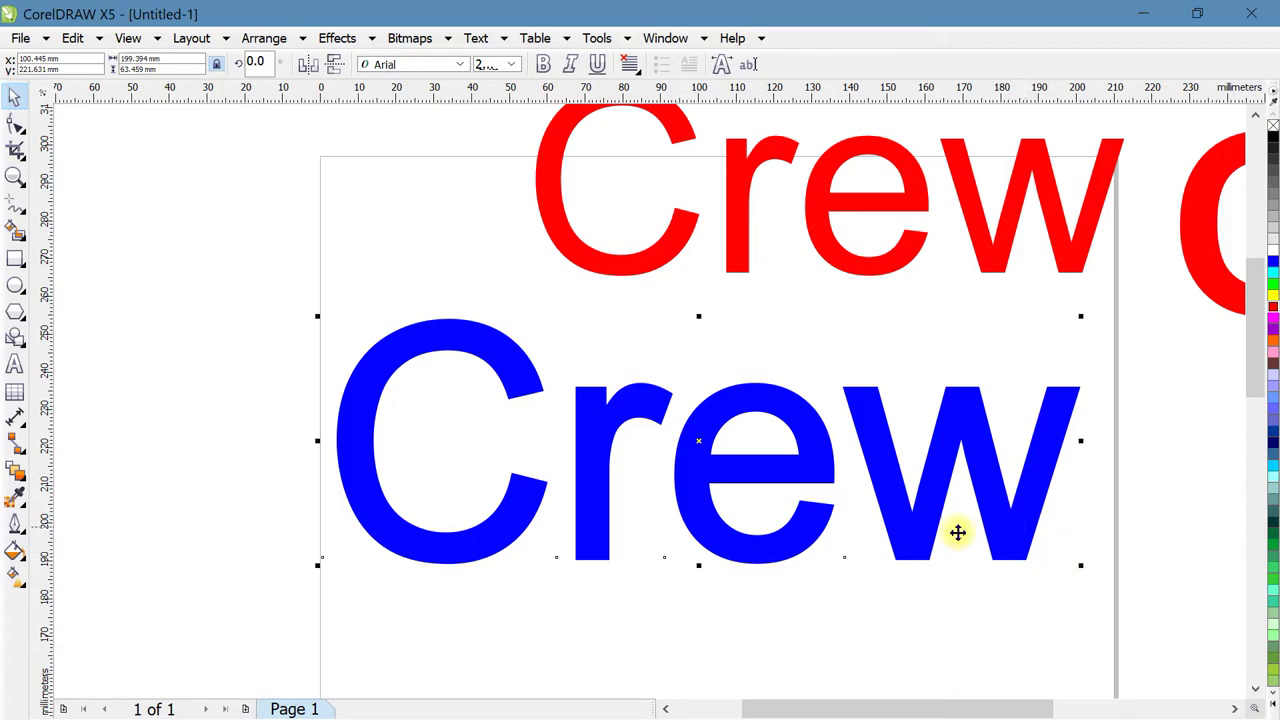
# Step: Place a copy of the blue Crew text directly below the original and space the two apart
pyautogui.scroll(-2, 775, 465)
pyautogui.scroll(2, 834, 443)
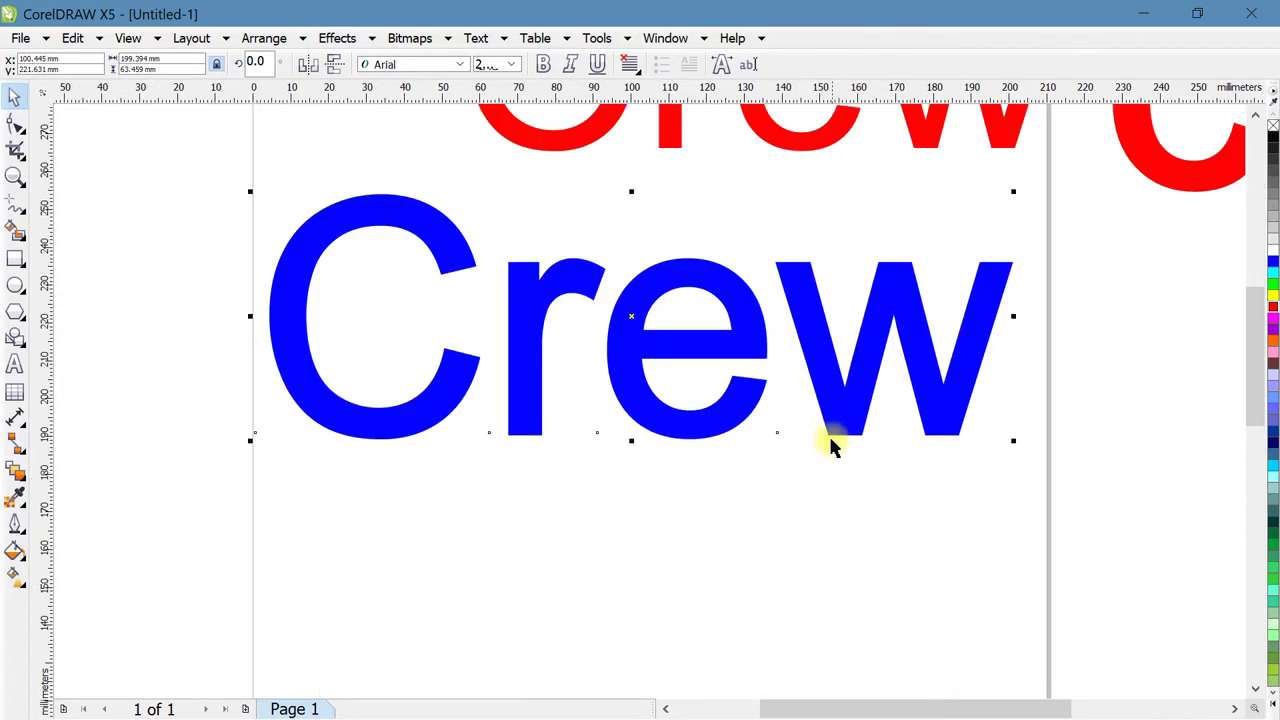
pyautogui.moveTo(850, 526); pyautogui.dragTo(851, 608)
pyautogui.rightClick(851, 608)
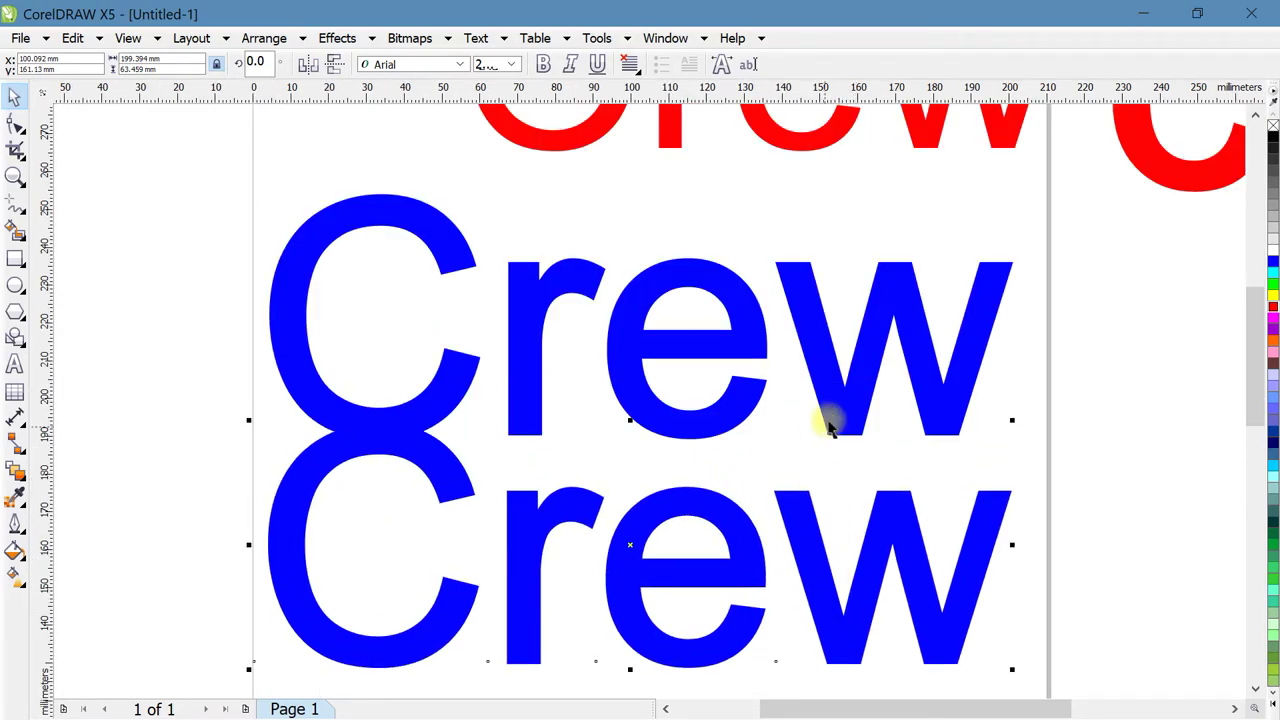
pyautogui.click(430, 460)
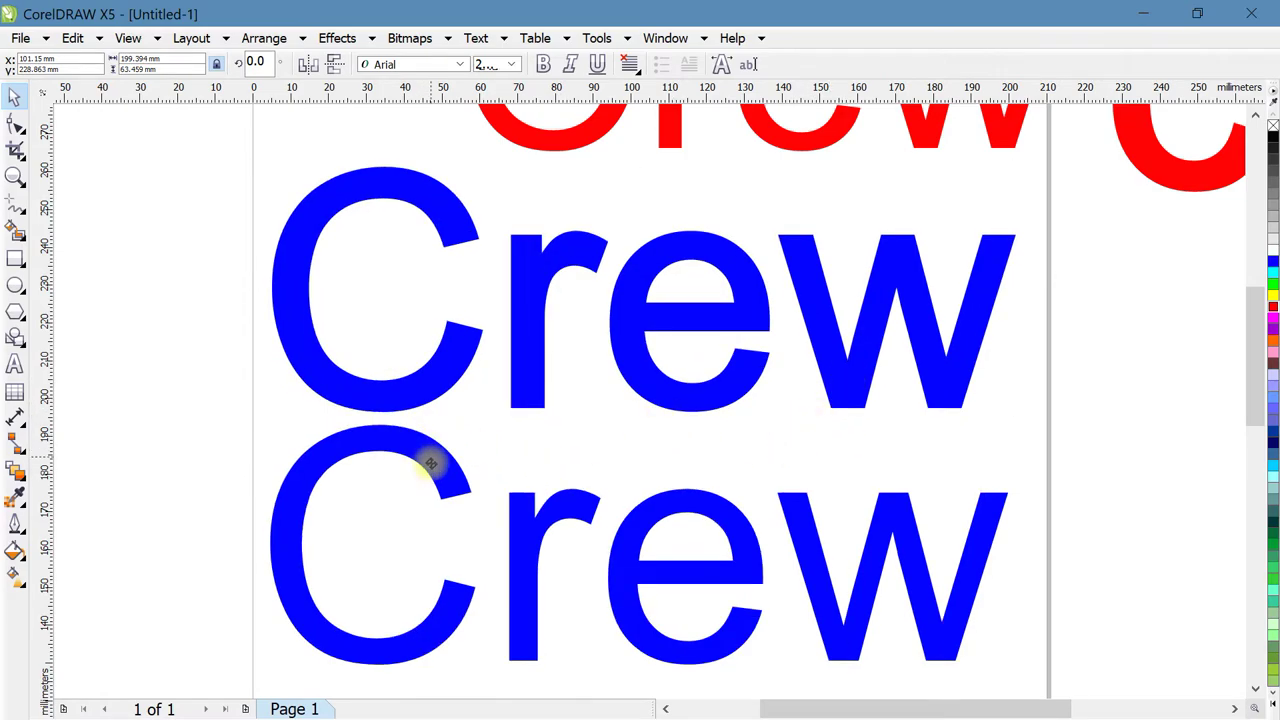
# Step: Disable Scale with image in the Outline Pen settings of the lower blue Crew copy
pyautogui.click(15, 523)
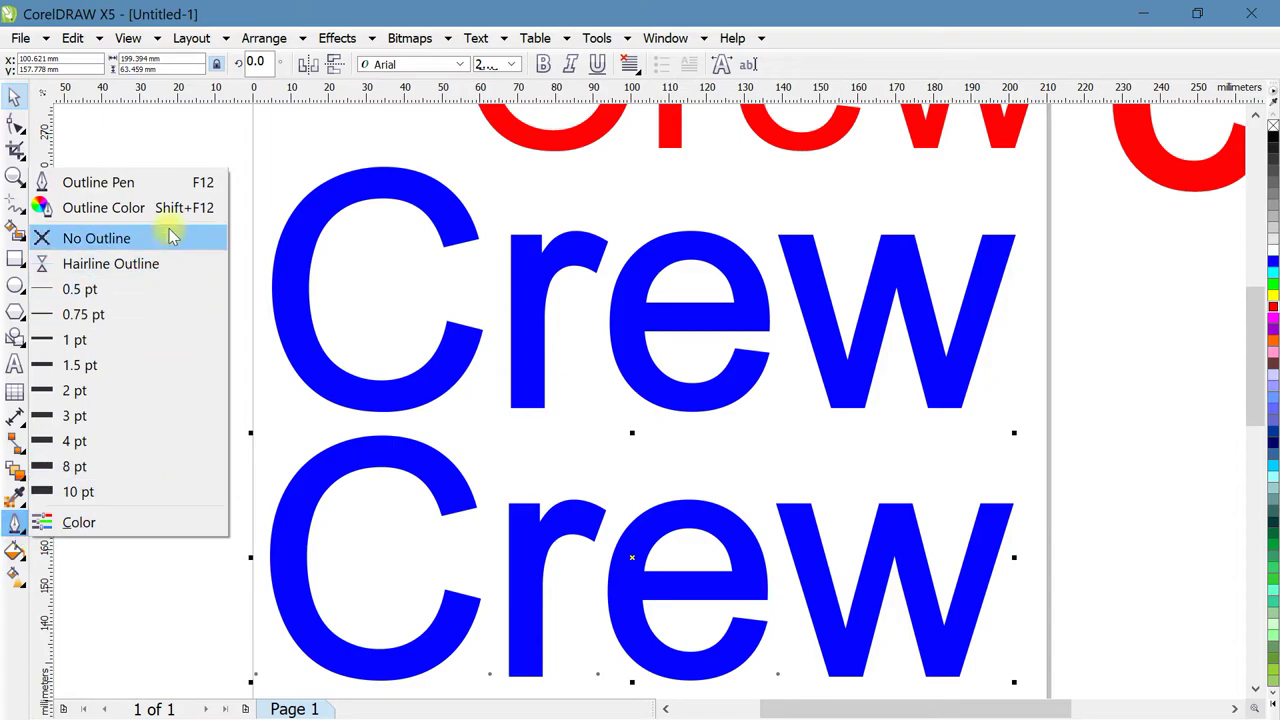
pyautogui.click(172, 185)
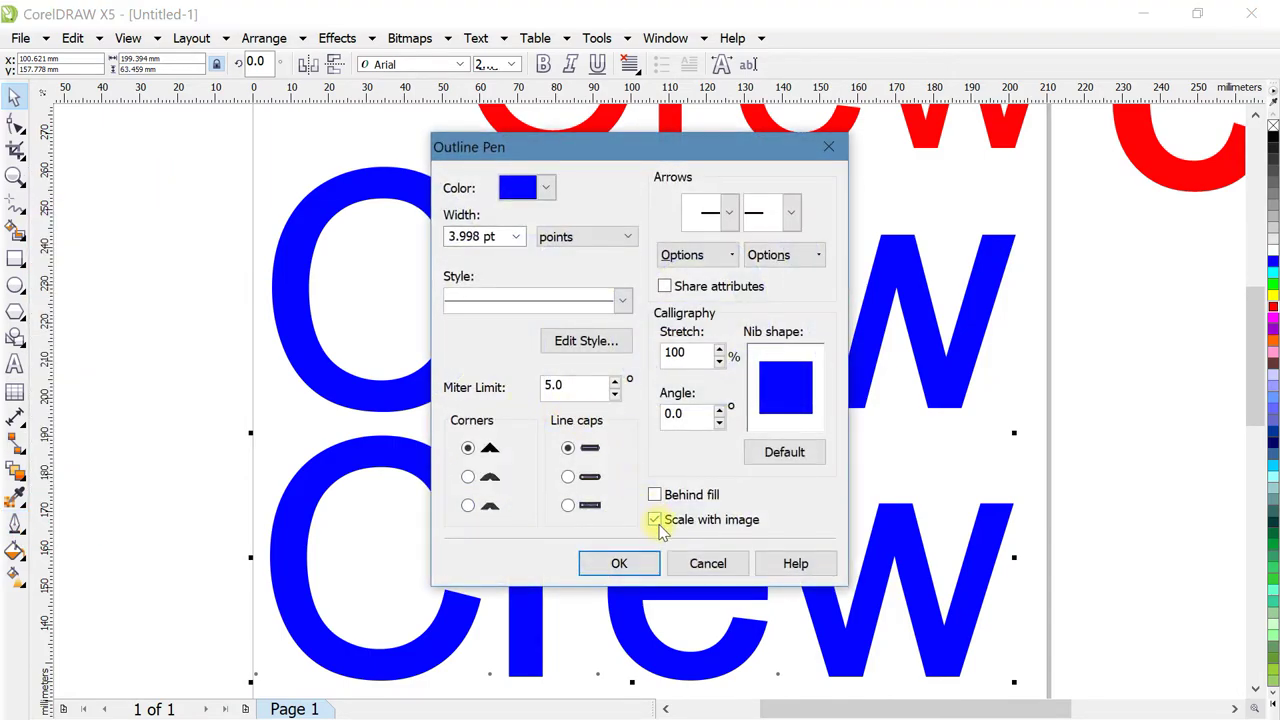
pyautogui.click(619, 563)
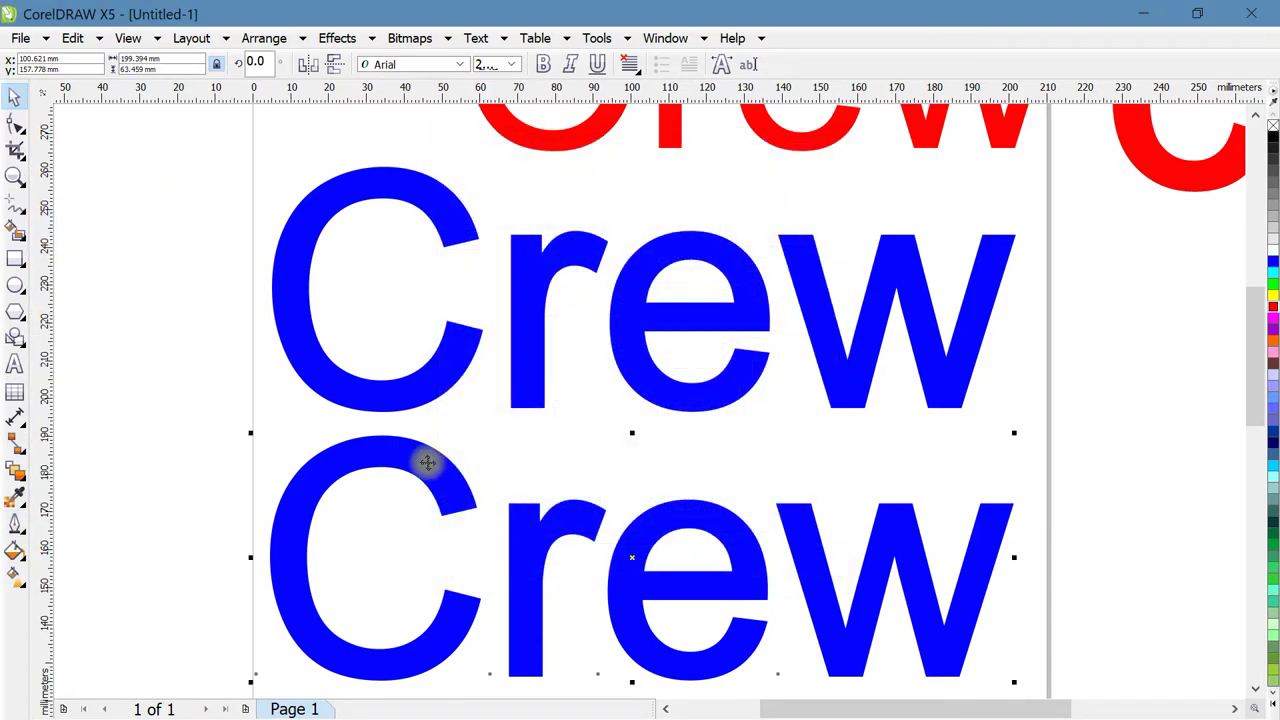
# Step: Scale both blue Crew texts down together to about 33 mm wide and compare their outlines
pyautogui.moveTo(194, 130); pyautogui.dragTo(1006, 608)
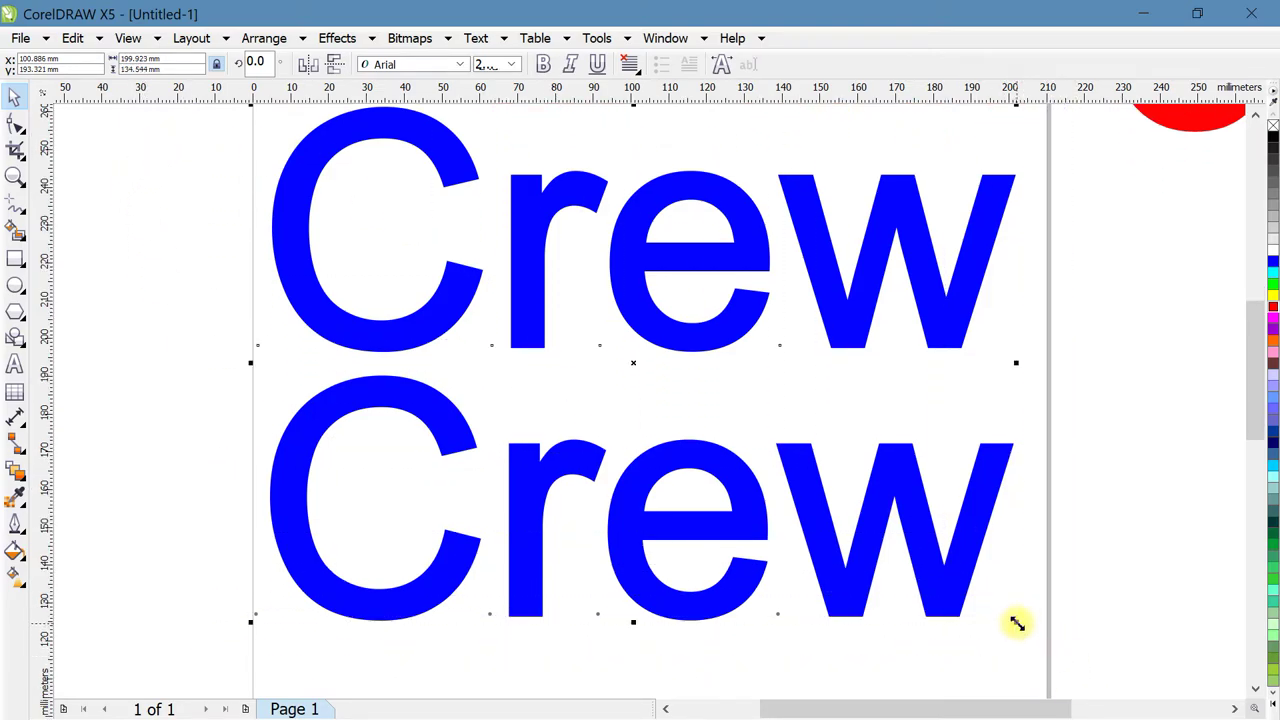
pyautogui.moveTo(1016, 622); pyautogui.dragTo(720, 424)
pyautogui.scroll(1, 600, 348)
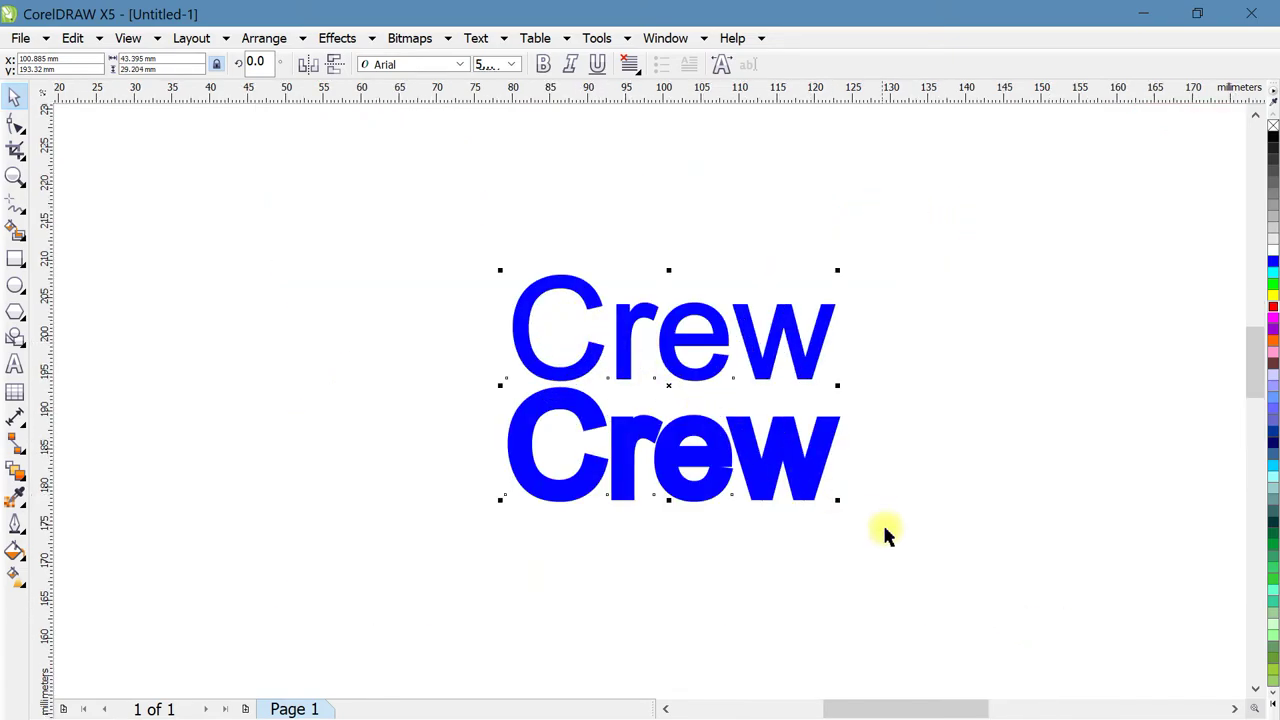
pyautogui.moveTo(832, 505); pyautogui.dragTo(790, 482)
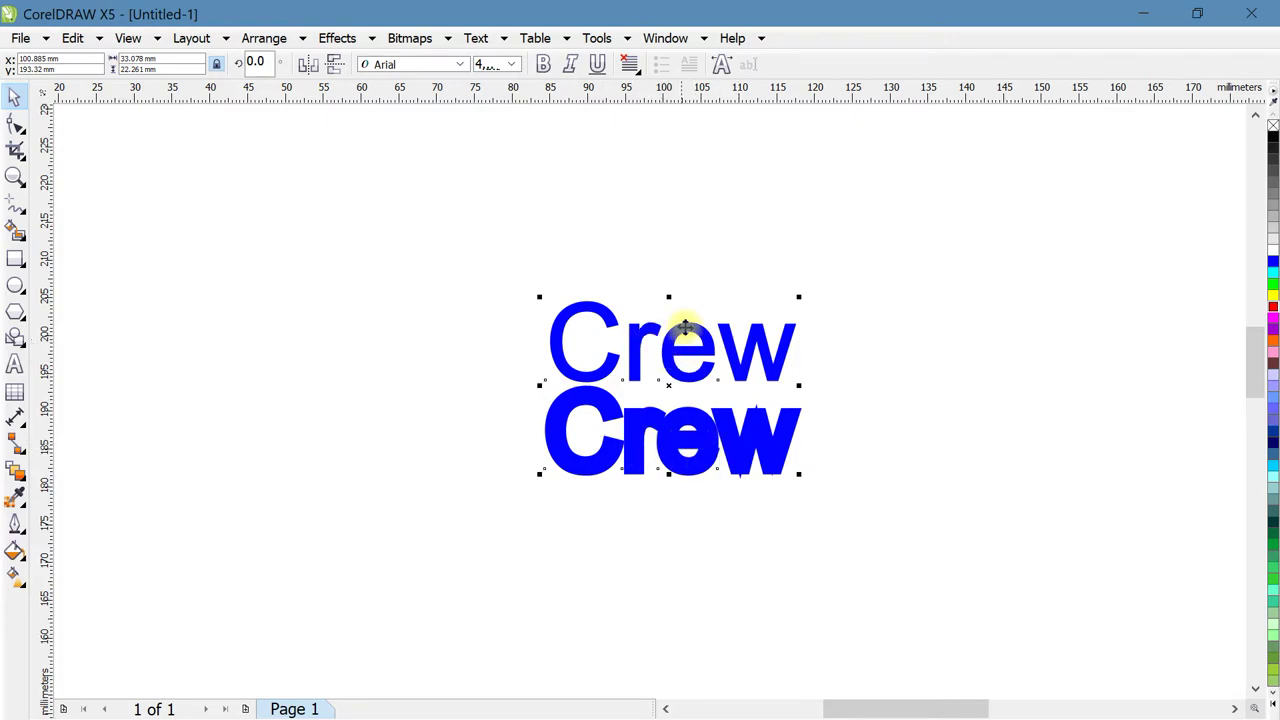
pyautogui.scroll(-2, 558, 335)
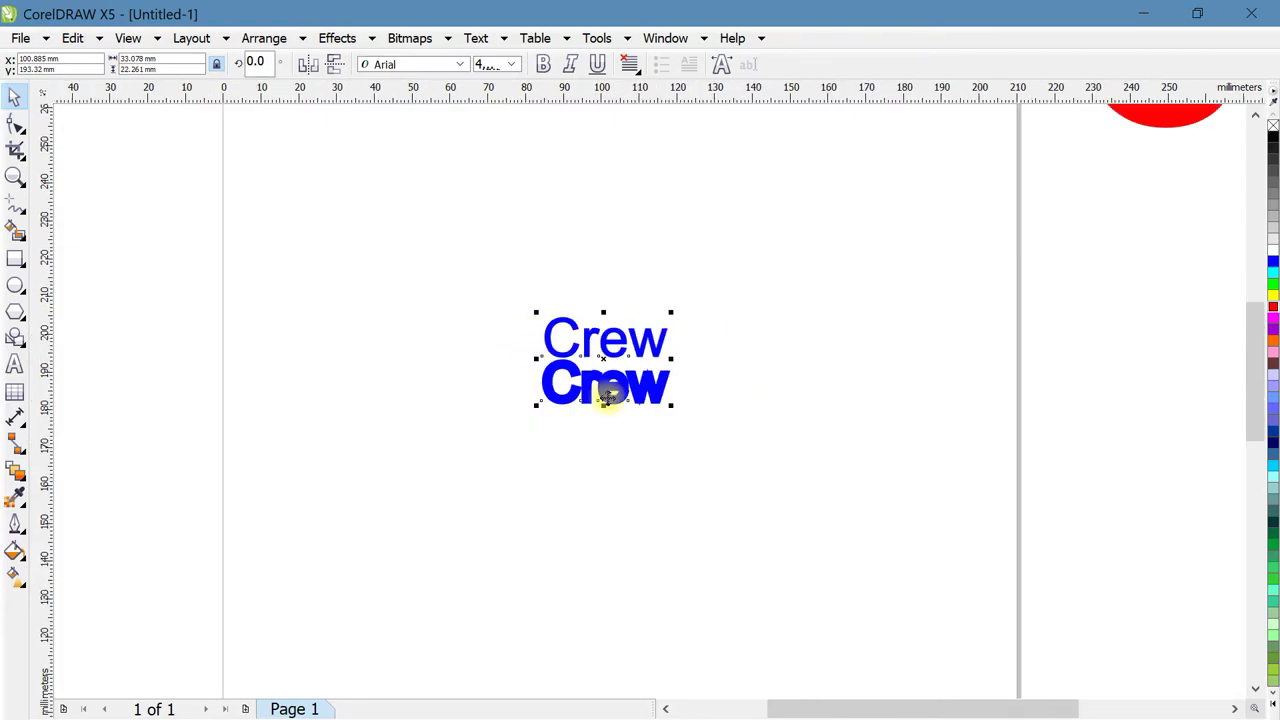
# Step: Enlarge both blue Crew texts together to about 250 mm wide, and undo all resizing of the pair
pyautogui.moveTo(677, 414); pyautogui.dragTo(1080, 680)
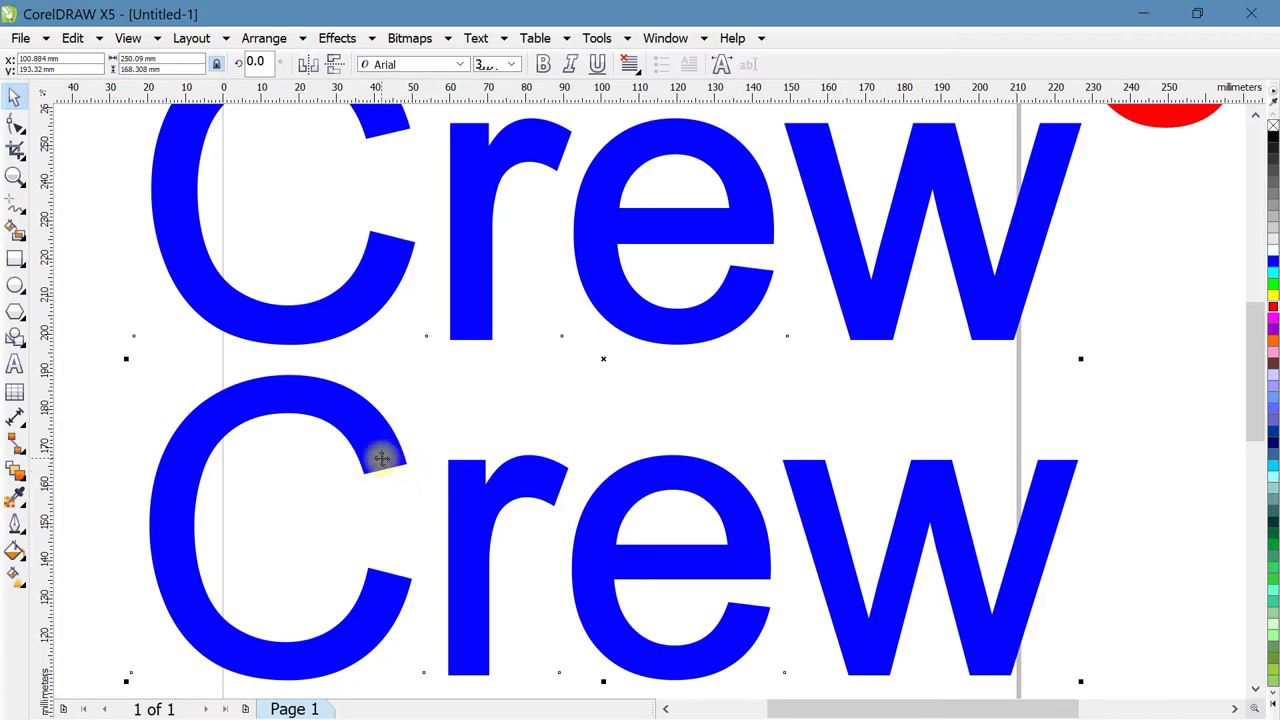
pyautogui.hotkey('ctrl', 'z')
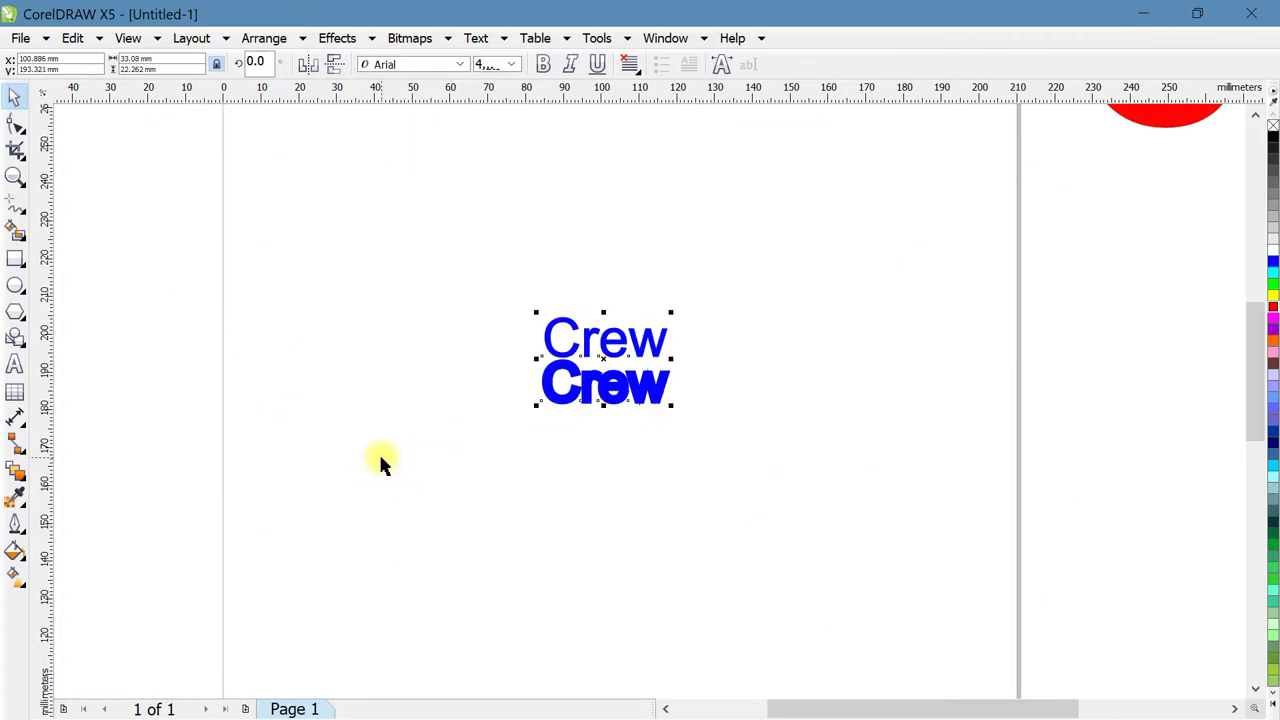
pyautogui.hotkey('ctrl', 'shift', 'z')
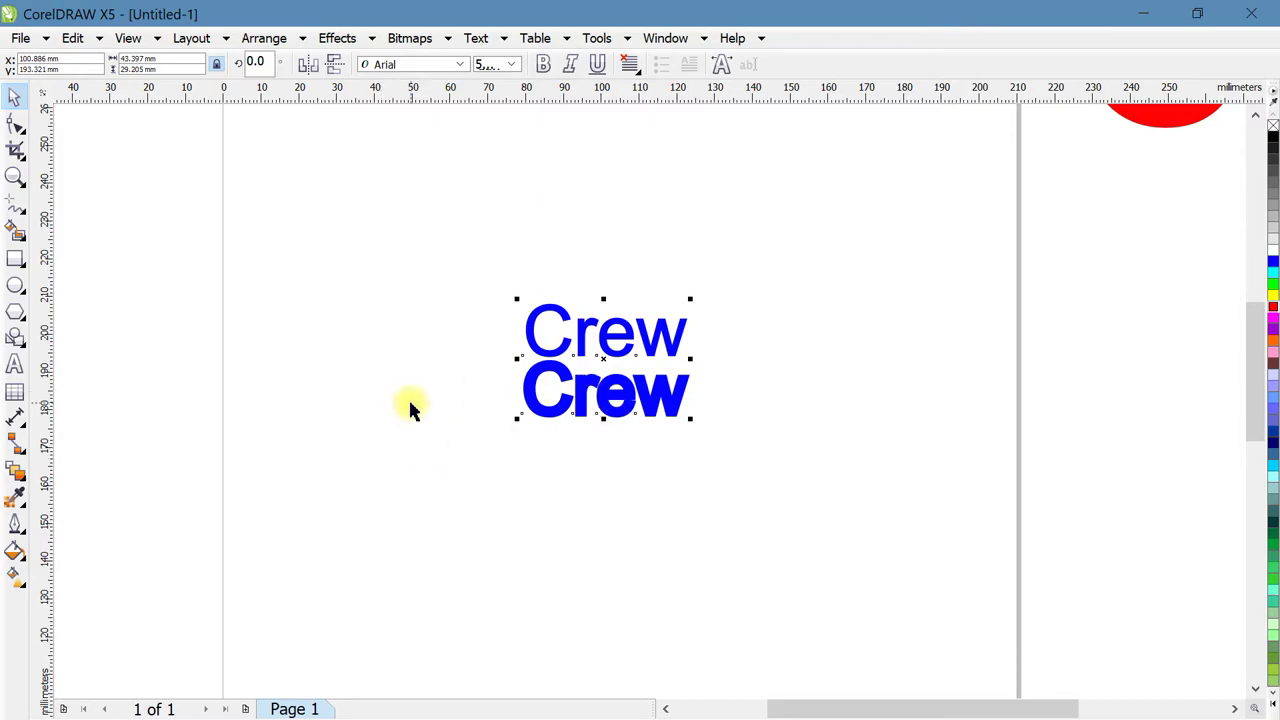
pyautogui.hotkey('ctrl', 'shift', 'z')
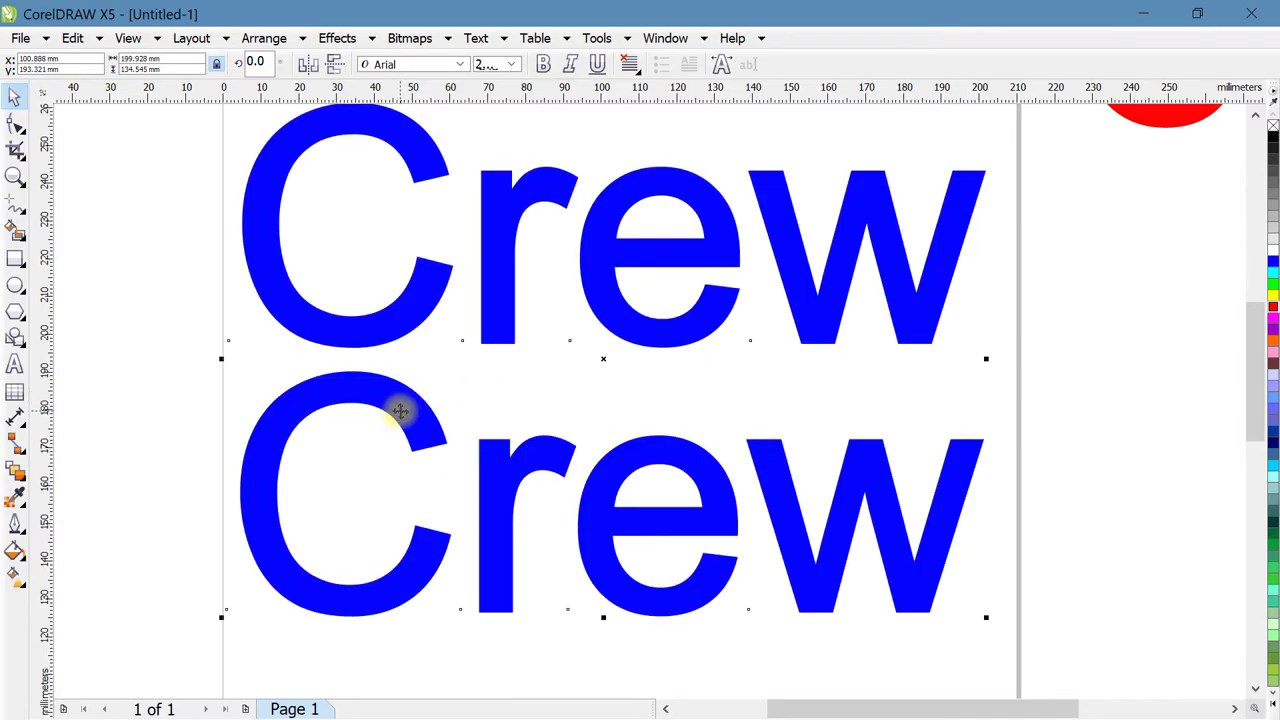
# Step: Move both blue Crew texts off the page below the bold red one, and copy the thin red Crew text lower on the page
pyautogui.scroll(-2, 400, 410)
pyautogui.click(251, 249)
pyautogui.moveTo(349, 283); pyautogui.dragTo(841, 320)
pyautogui.click(635, 347)
pyautogui.moveTo(527, 237); pyautogui.dragTo(449, 443)
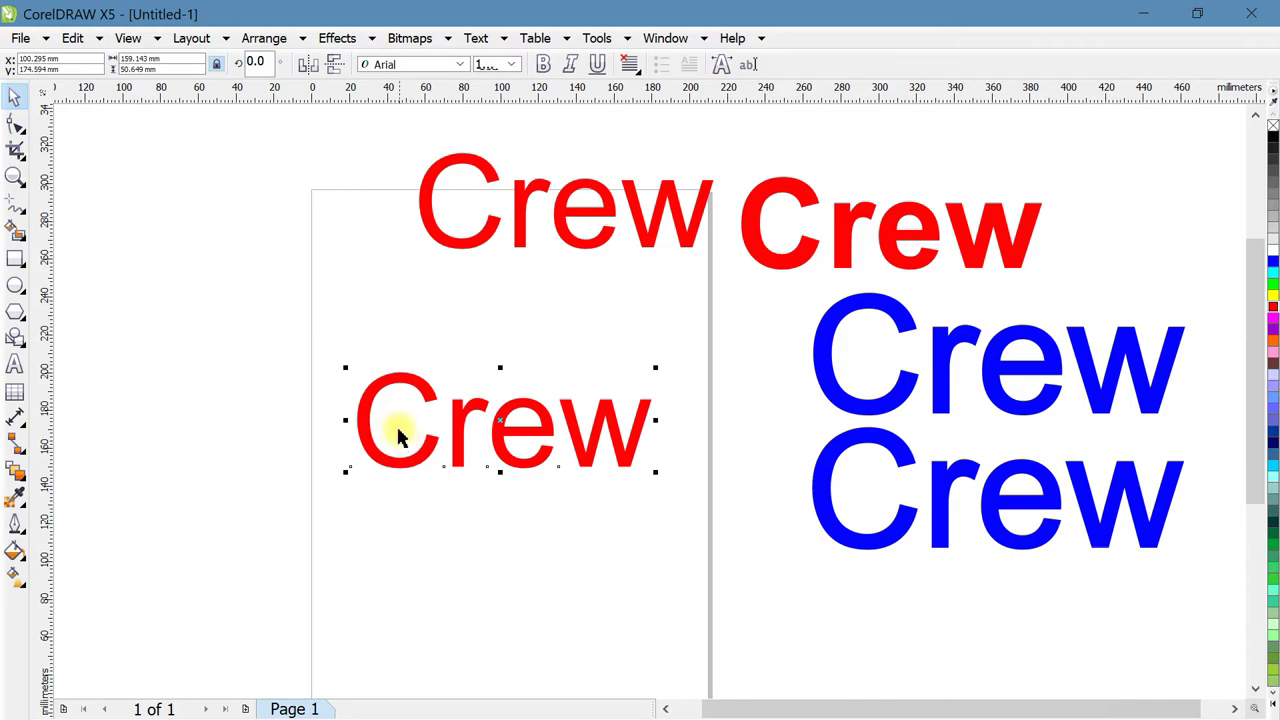
# Step: Move the lower red Crew text up about 10 mm and give it a one-step outside contour with a 2.0 mm offset
pyautogui.scroll(2, 397, 437)
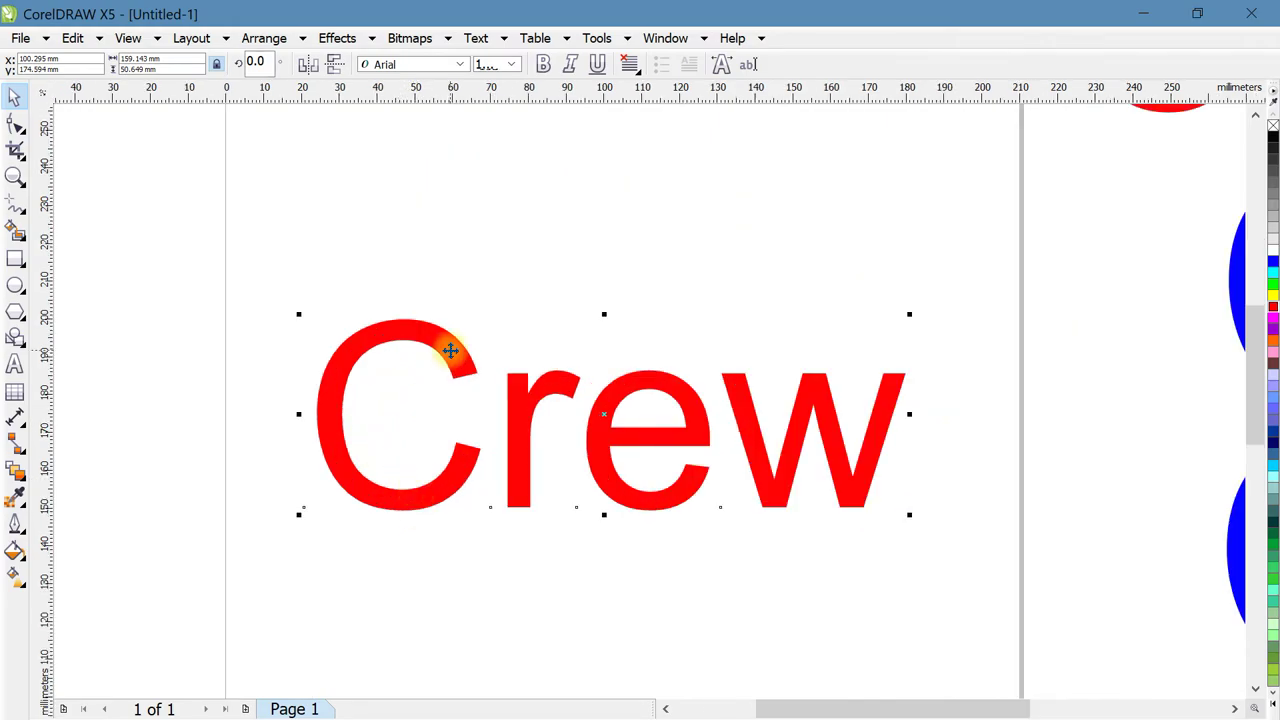
pyautogui.moveTo(447, 355); pyautogui.dragTo(444, 316)
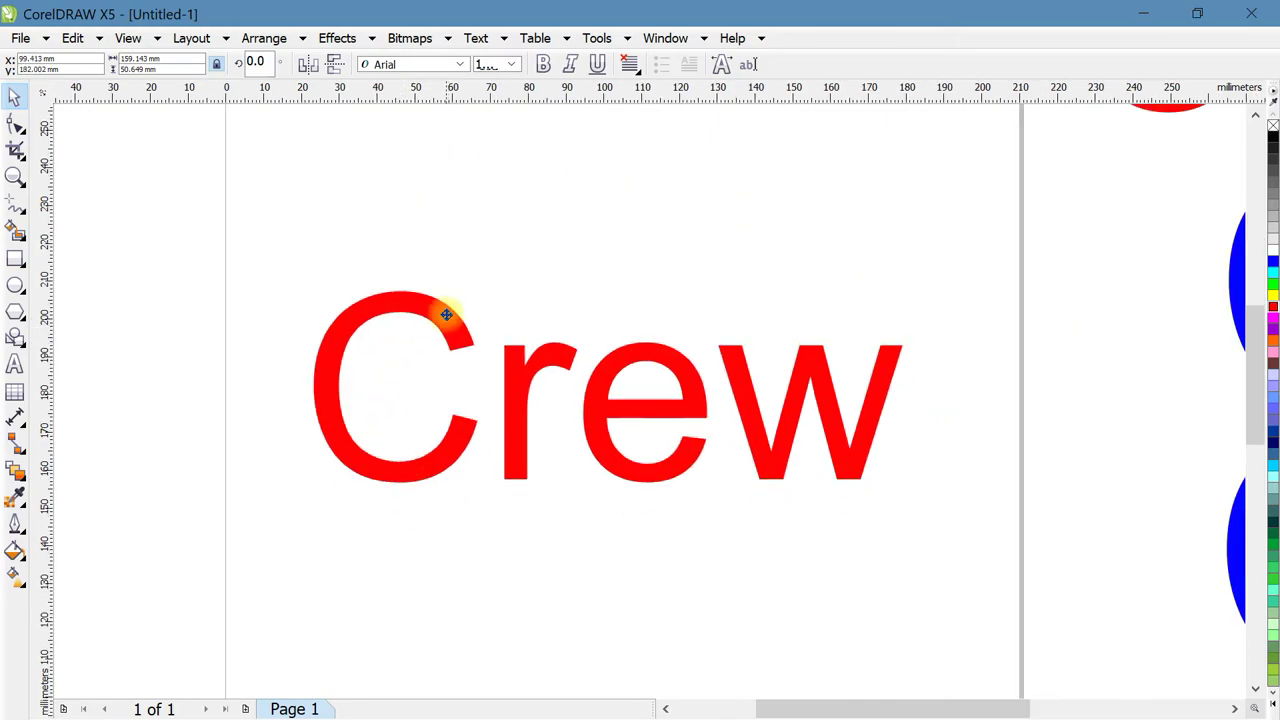
pyautogui.click(16, 472)
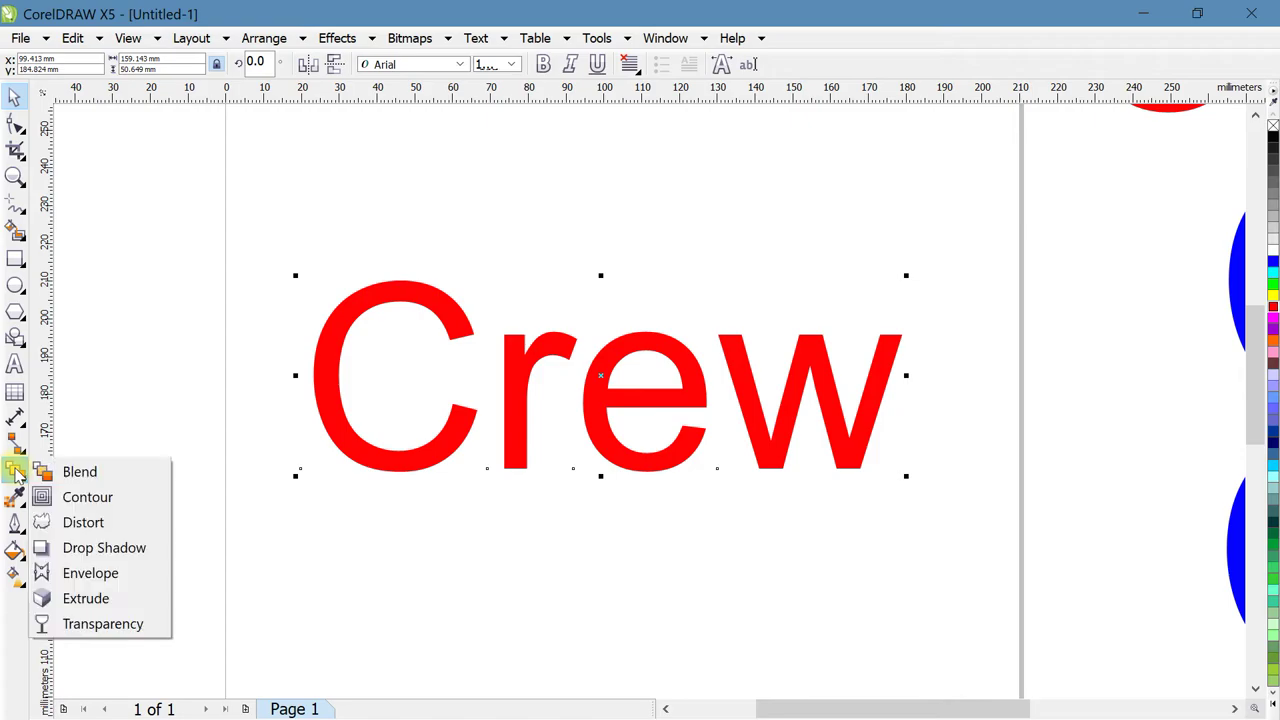
pyautogui.click(88, 497)
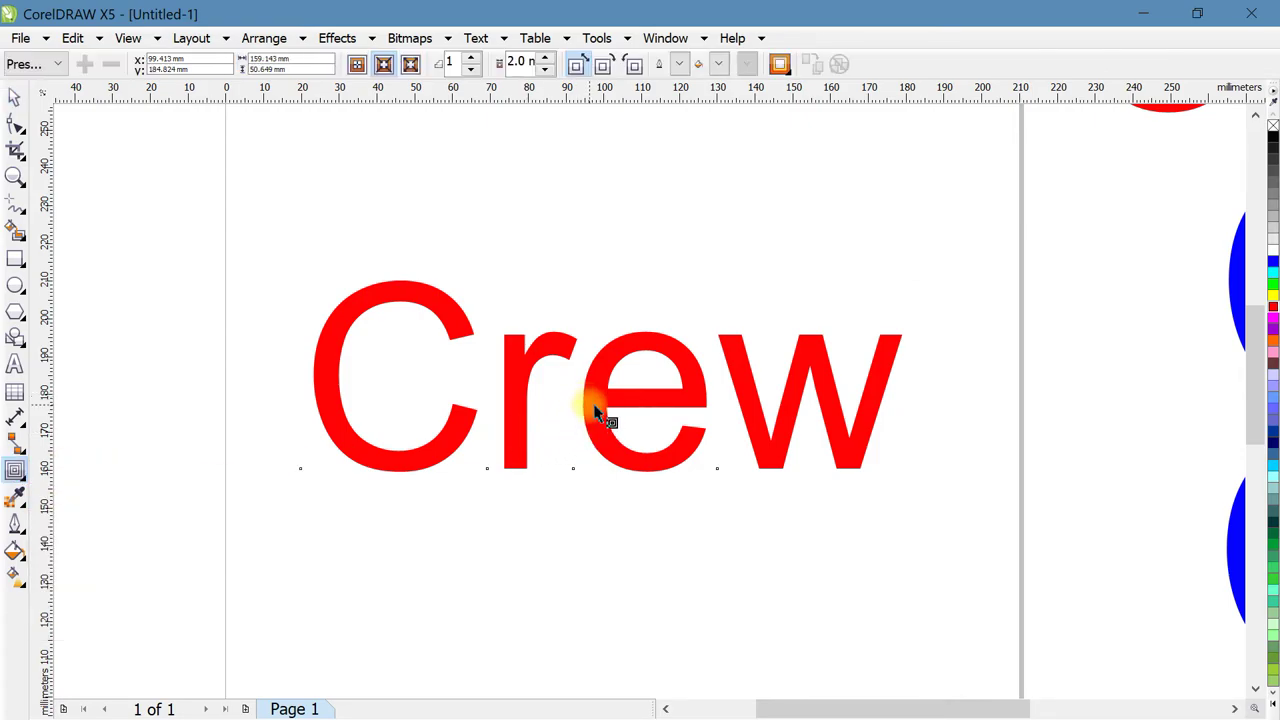
pyautogui.moveTo(595, 424); pyautogui.dragTo(572, 485)
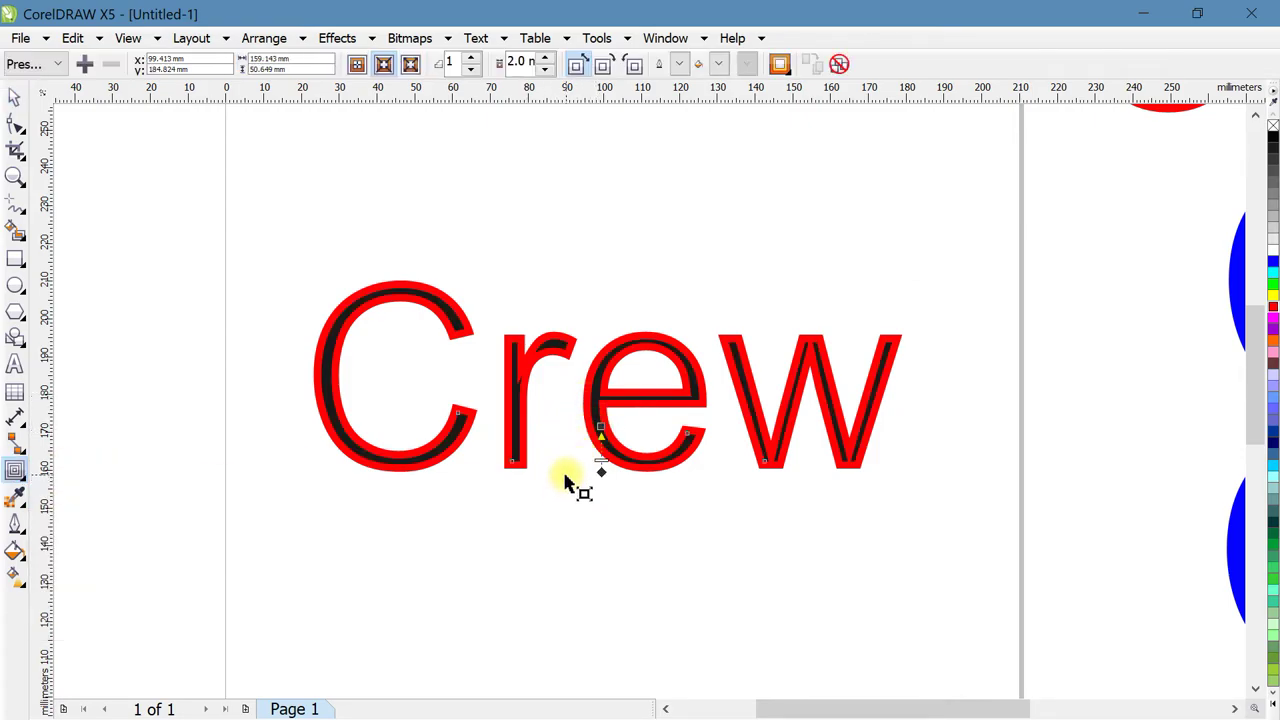
pyautogui.click(410, 64)
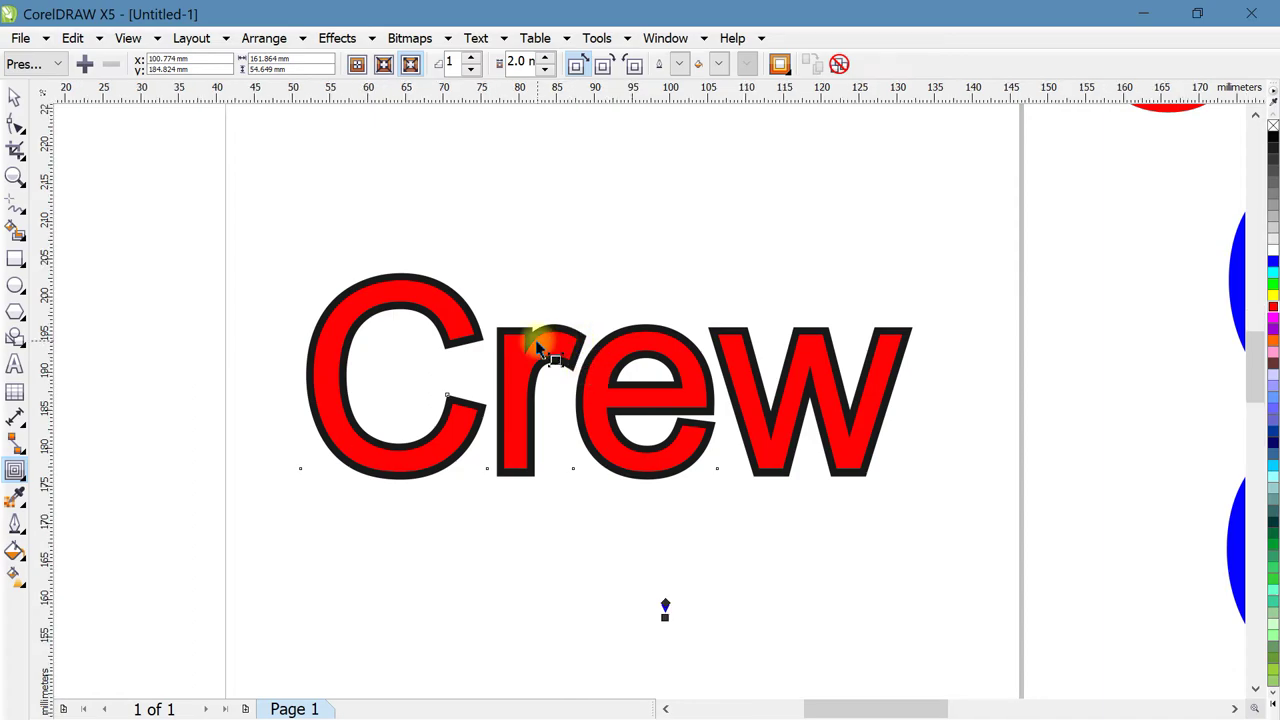
# Step: Try two and three contour steps on the lower red Crew text, and return the contour to 1 step
pyautogui.scroll(2, 560, 344)
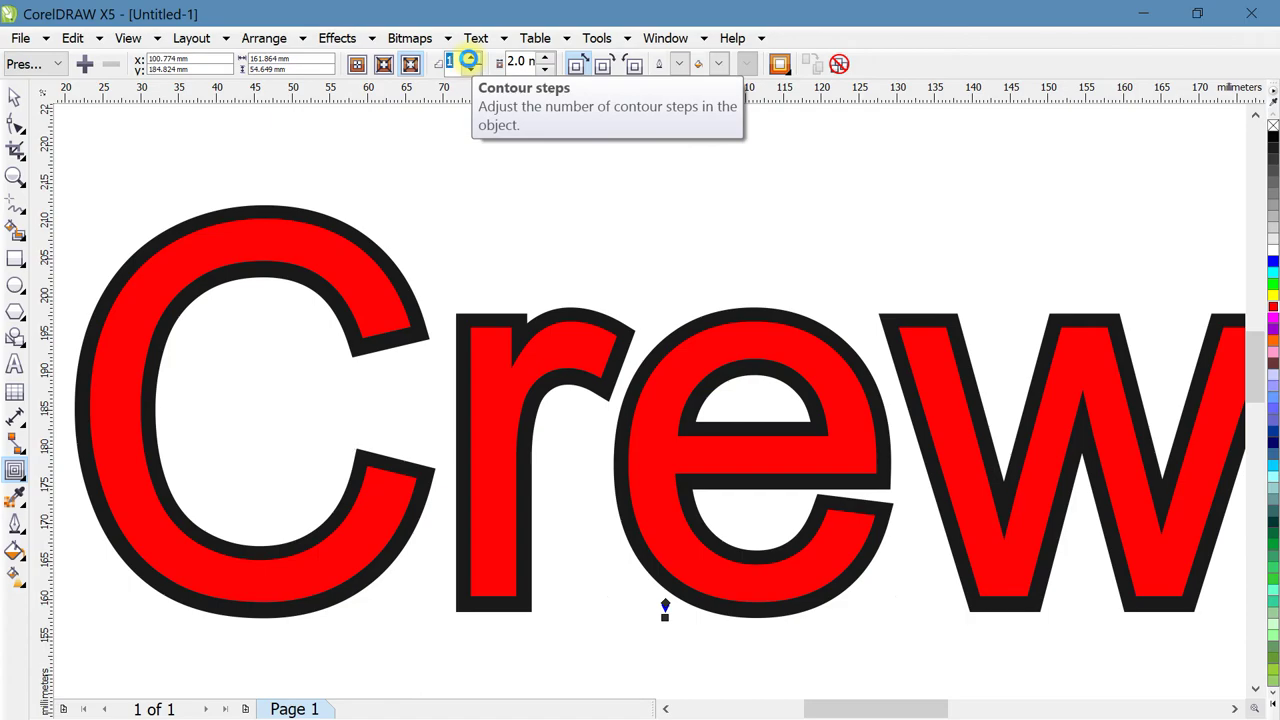
pyautogui.click(472, 58)
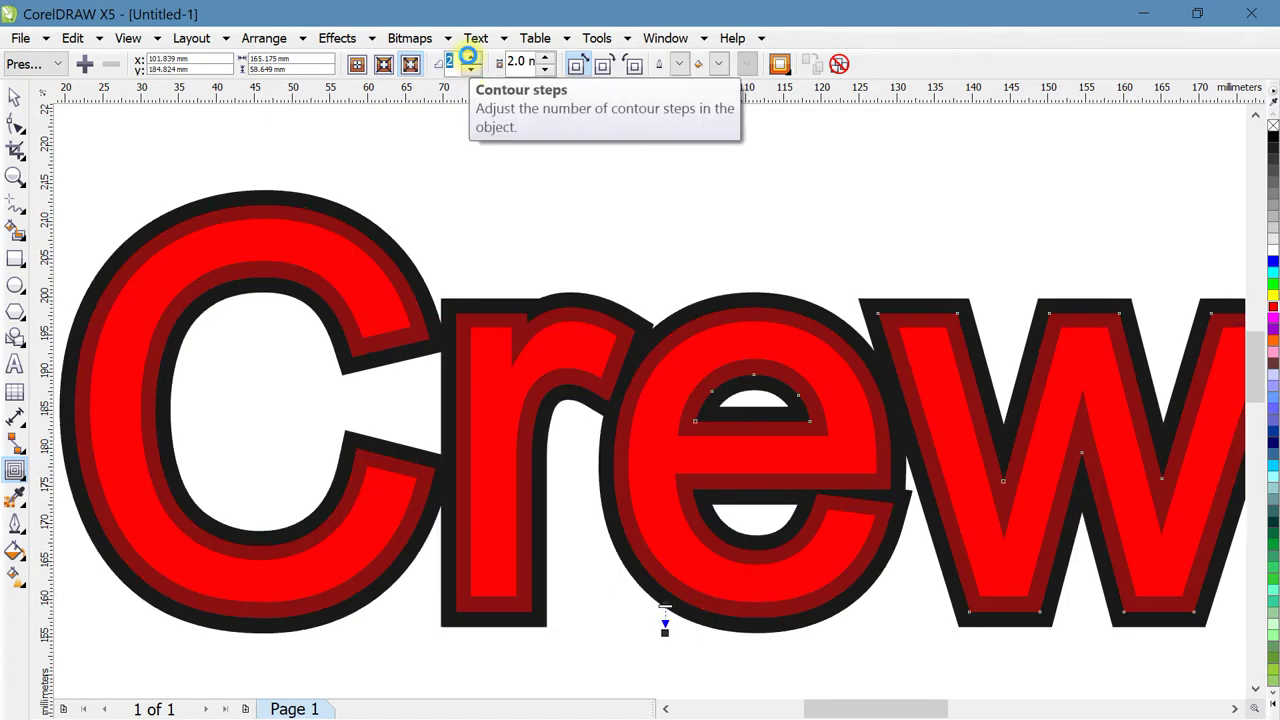
pyautogui.click(470, 58)
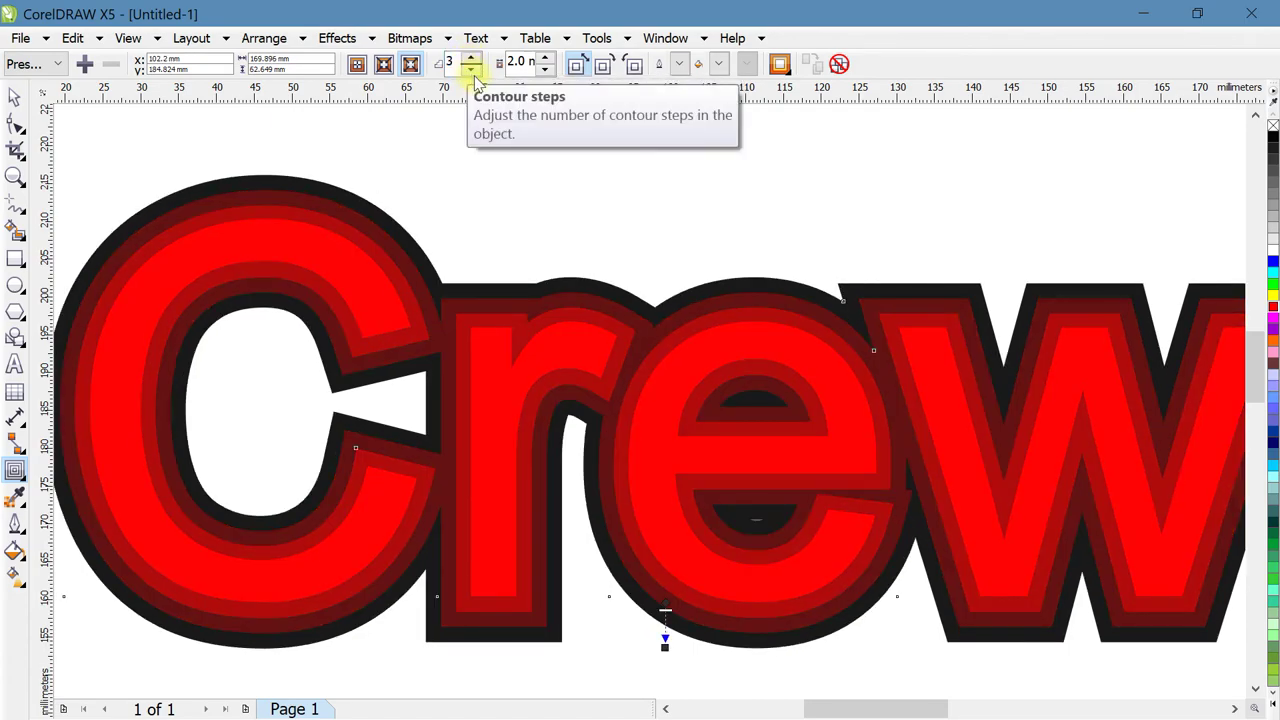
pyautogui.click(471, 69)
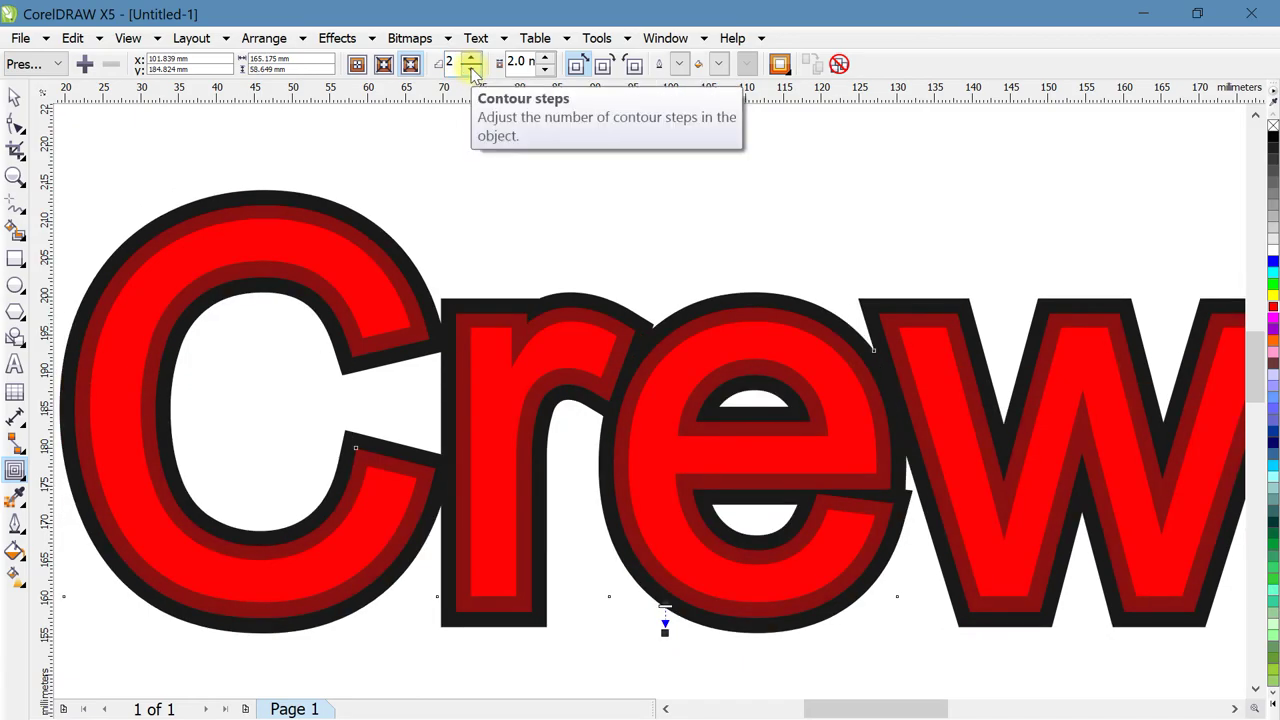
pyautogui.click(471, 69)
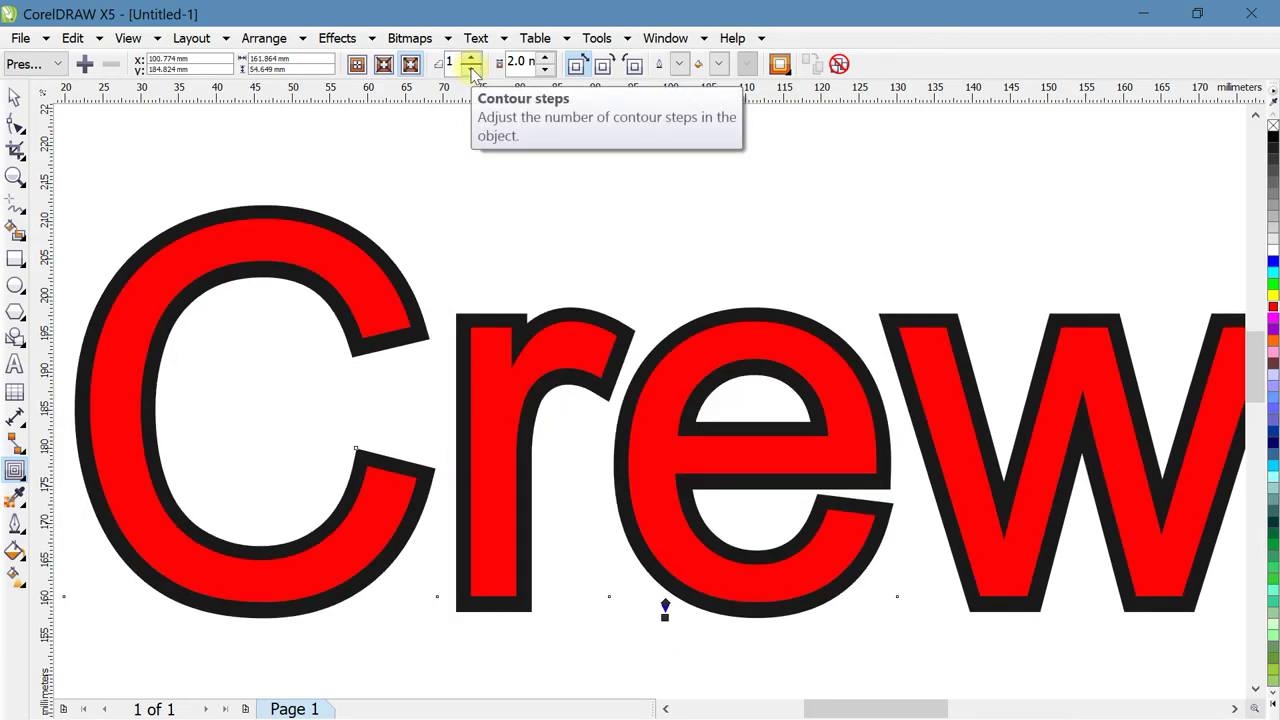
# Step: Try different contour offsets up to 3.0 mm on the lower red Crew text, and return the offset to 2.0 mm
pyautogui.click(545, 70)
pyautogui.click(546, 72)
pyautogui.click(545, 59)
pyautogui.click(545, 59)
pyautogui.click(545, 59)
pyautogui.click(545, 59)
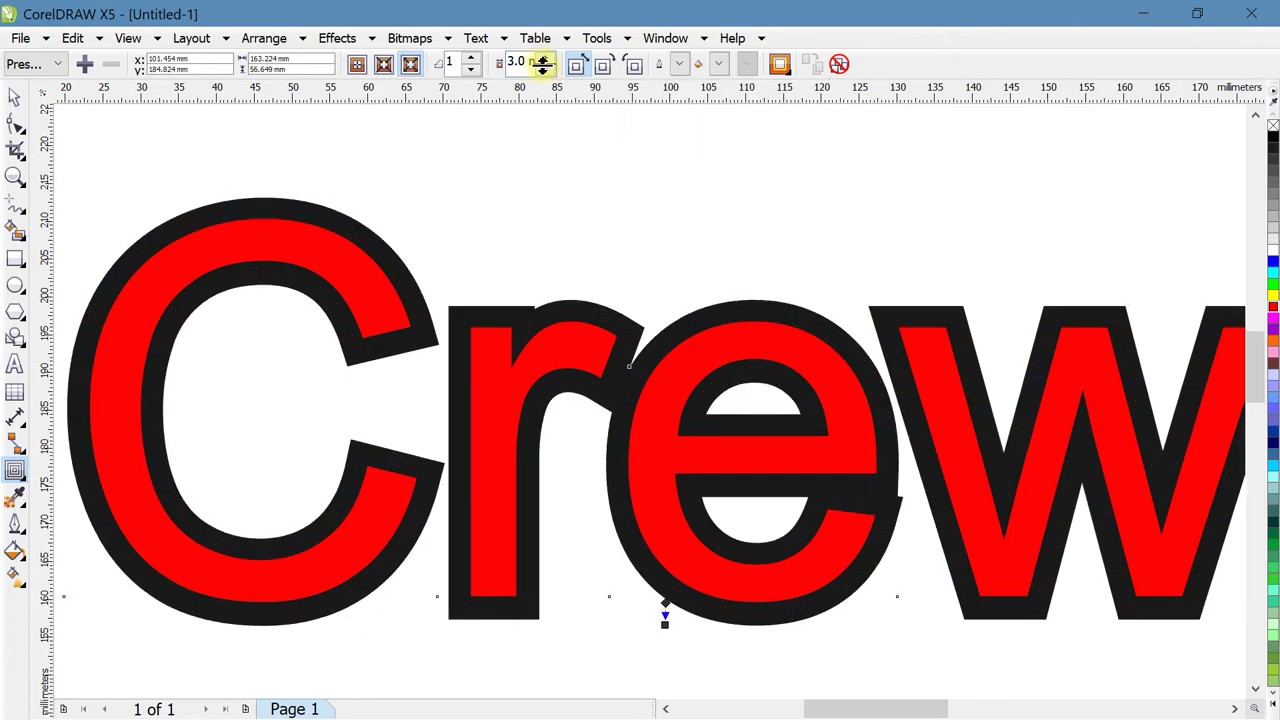
pyautogui.click(546, 71)
pyautogui.click(546, 71)
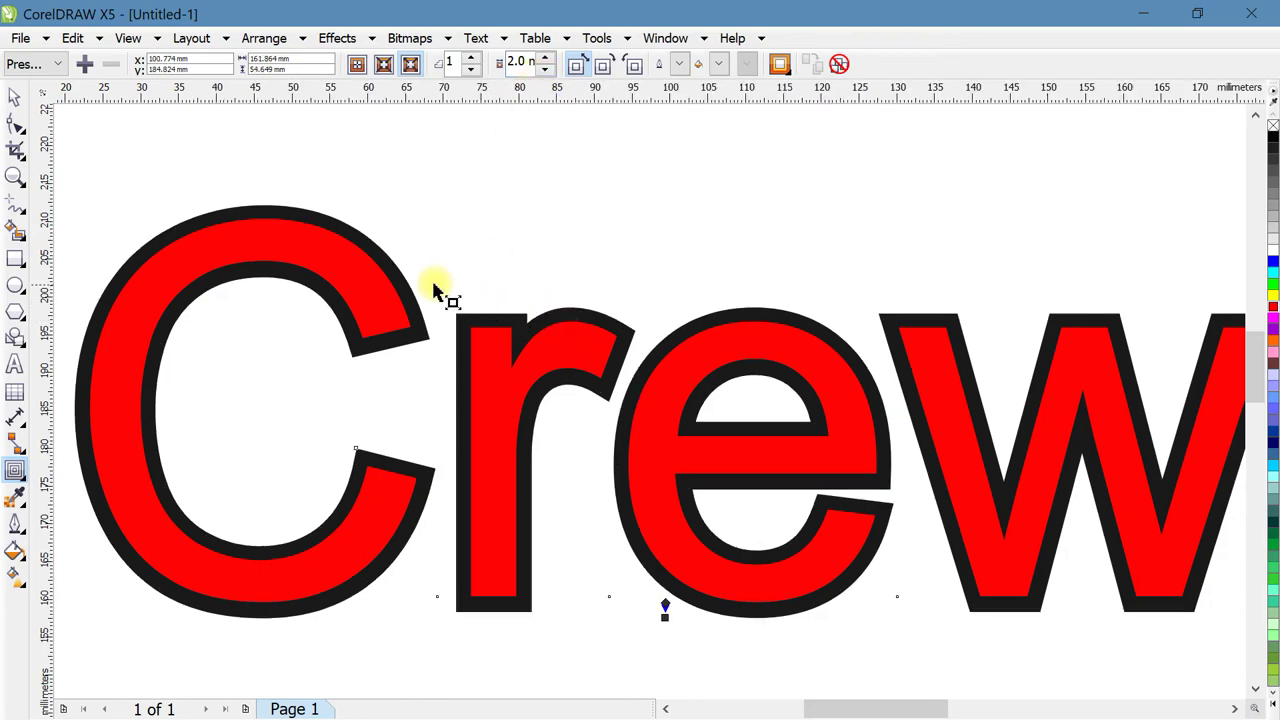
# Step: Break the contour group of the lower Crew text apart to separate the black contour from the red text
pyautogui.scroll(-1, 430, 287)
pyautogui.scroll(1, 457, 291)
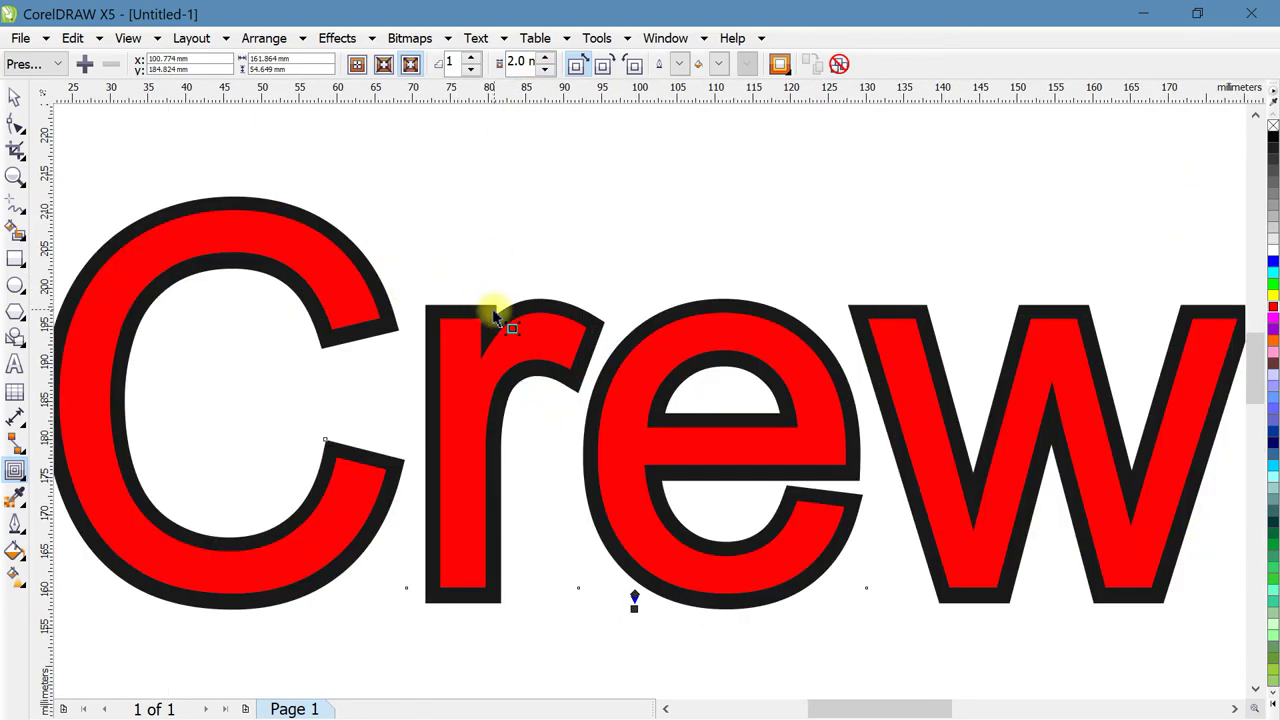
pyautogui.rightClick(486, 309)
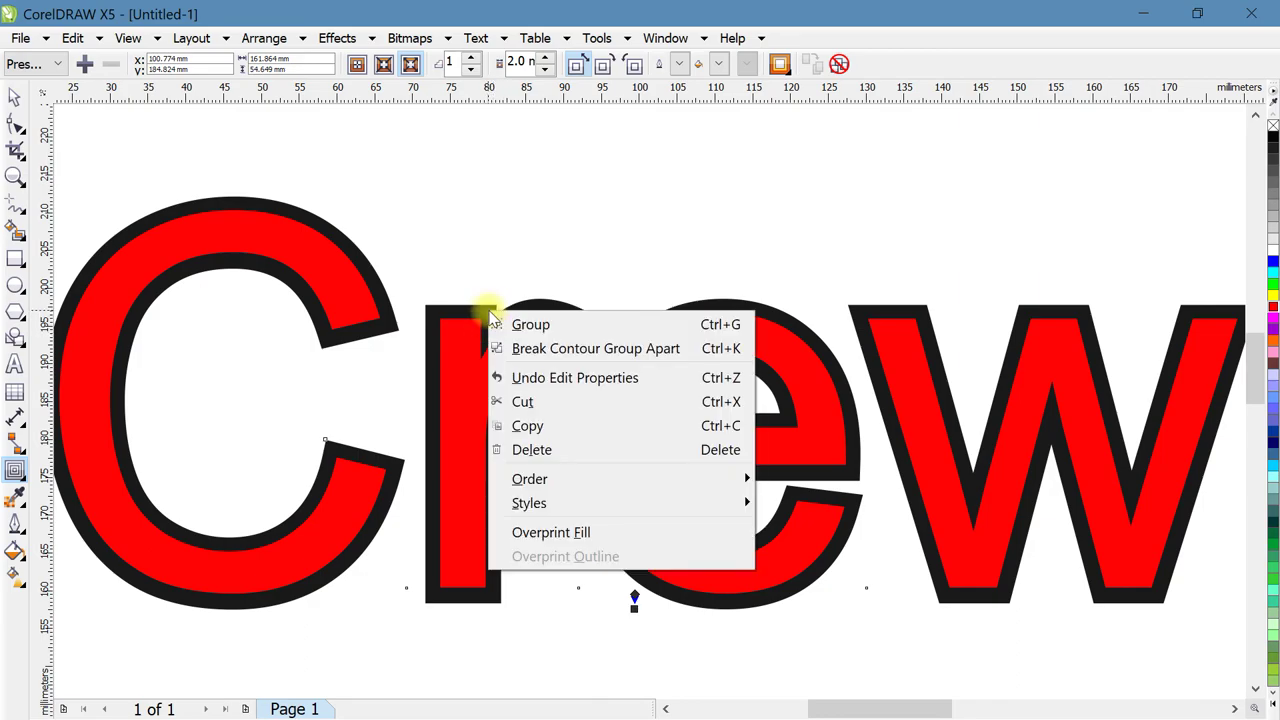
pyautogui.click(515, 348)
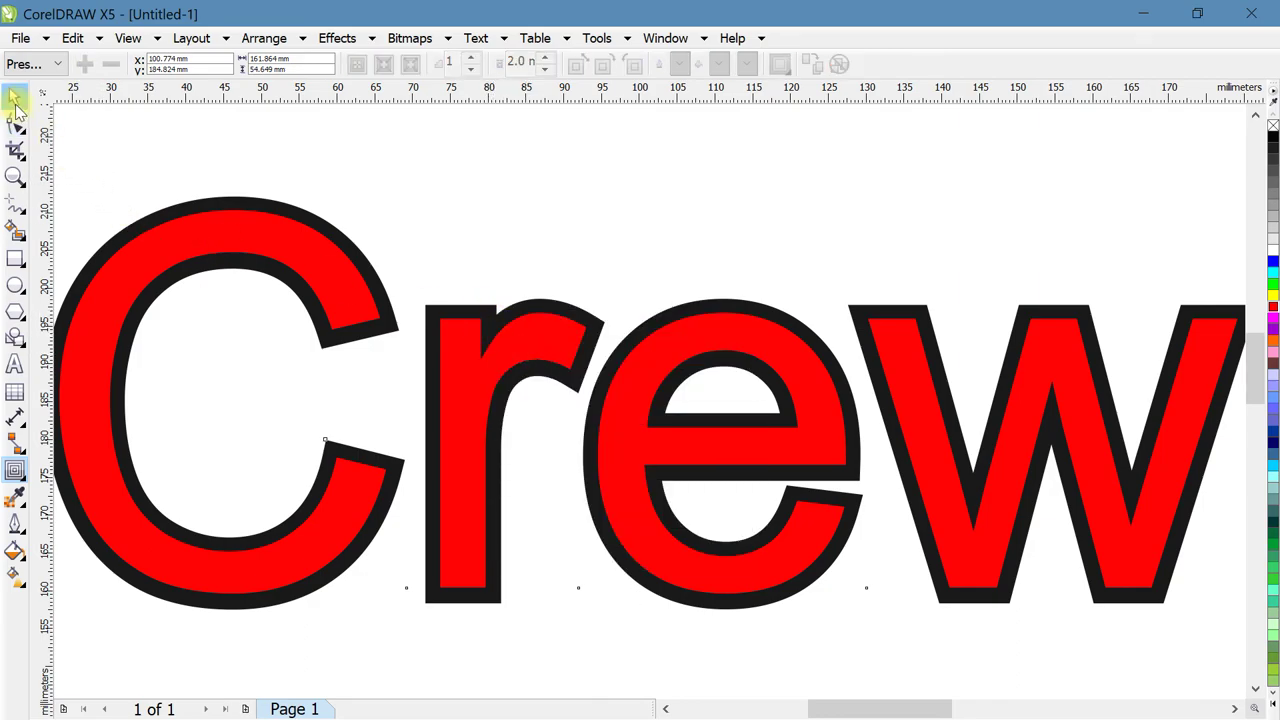
# Step: Move the black Crew contour and the red Crew text apart so the black shape sits directly above the red one, and deselect them
pyautogui.doubleClick(14, 96)
pyautogui.click(277, 163)
pyautogui.moveTo(357, 251); pyautogui.dragTo(374, 229)
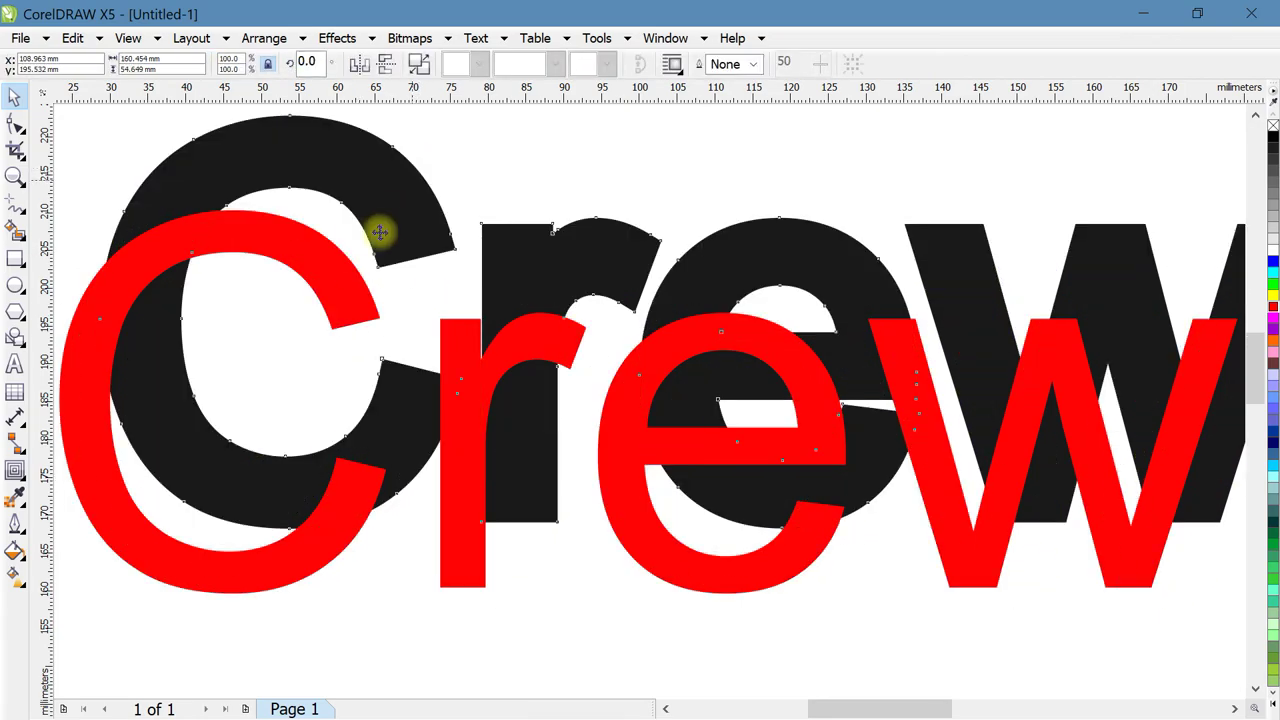
pyautogui.scroll(-1, 337, 234)
pyautogui.moveTo(451, 246); pyautogui.dragTo(459, 144)
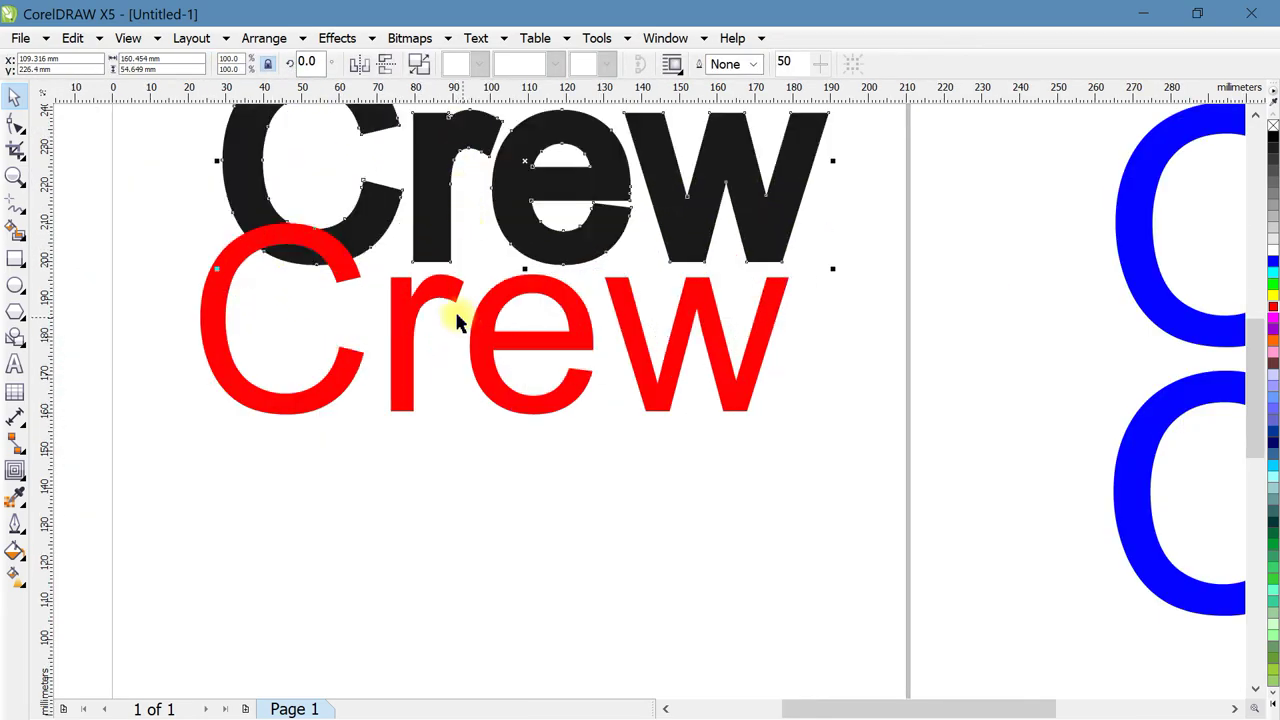
pyautogui.moveTo(449, 366); pyautogui.dragTo(449, 490)
pyautogui.moveTo(434, 251); pyautogui.dragTo(437, 303)
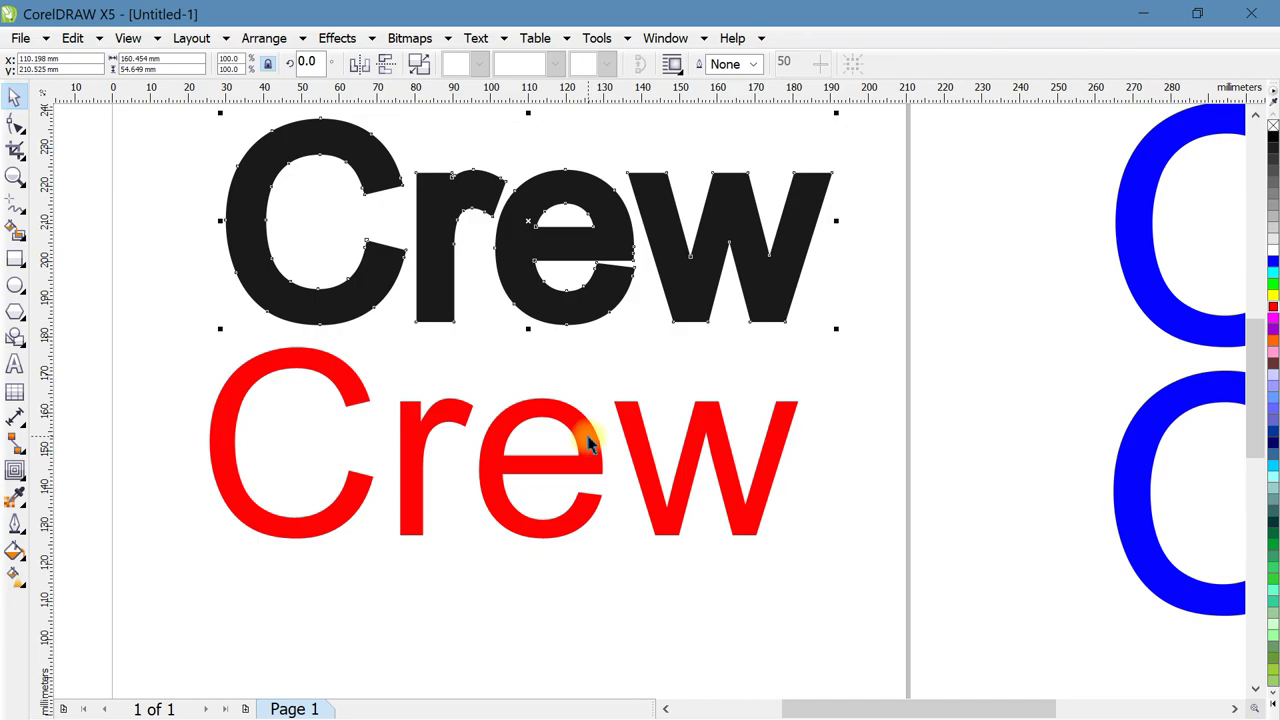
pyautogui.click(757, 391)
pyautogui.scroll(-2, 762, 295)
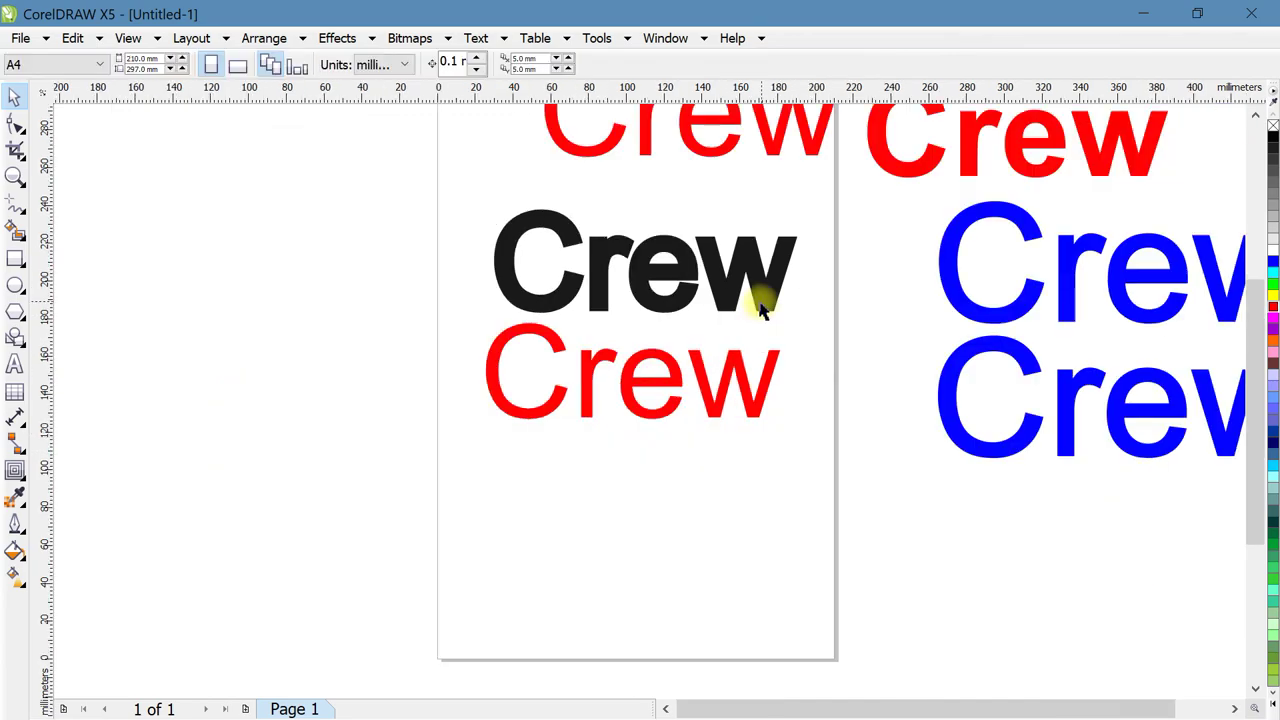
pyautogui.scroll(2, 779, 335)
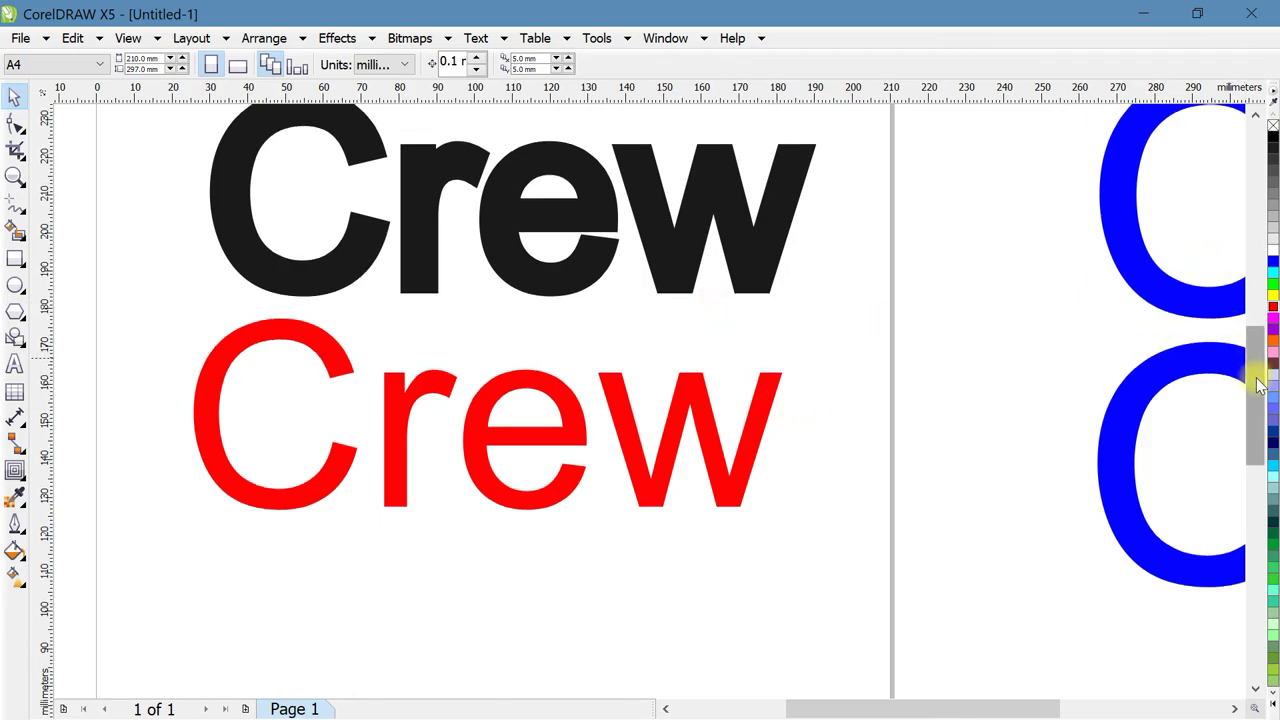
pyautogui.scroll(1, 1253, 360)
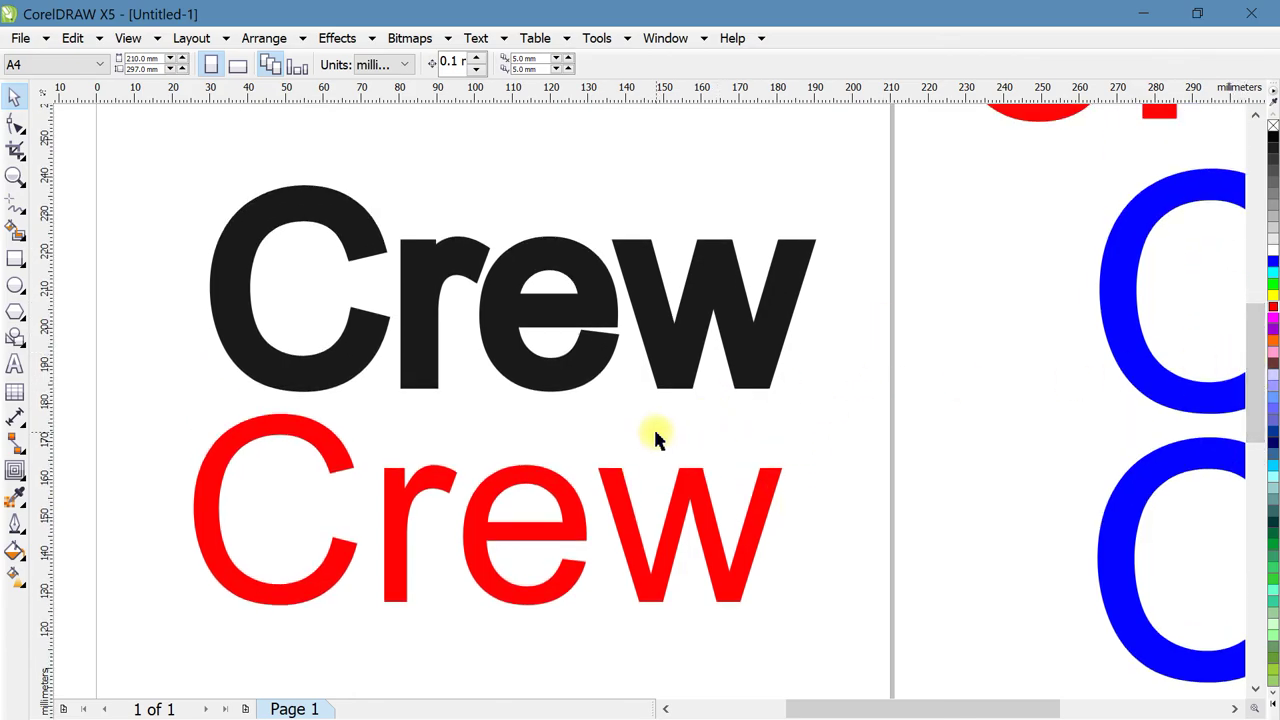